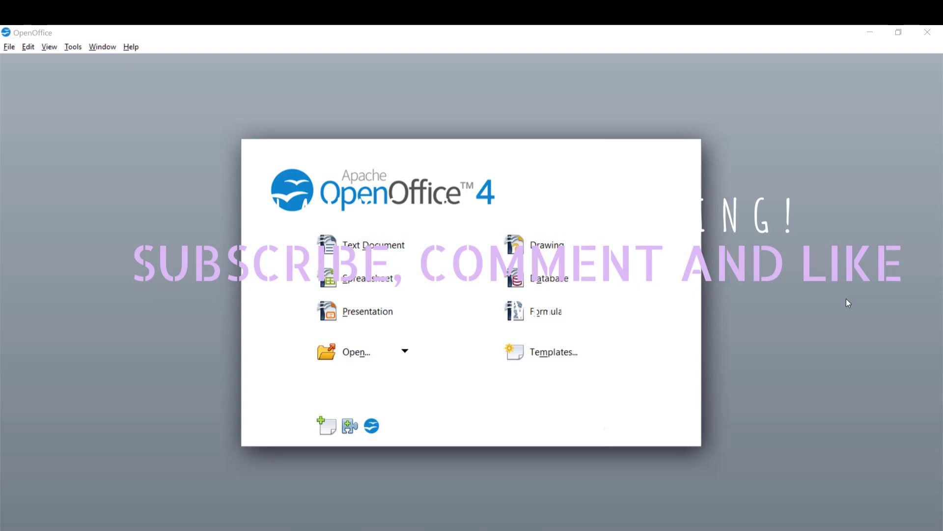
Create a new blank Drawing document from the OpenOffice Start Center.
{"action": "left_click", "coordinate": [527, 241]}
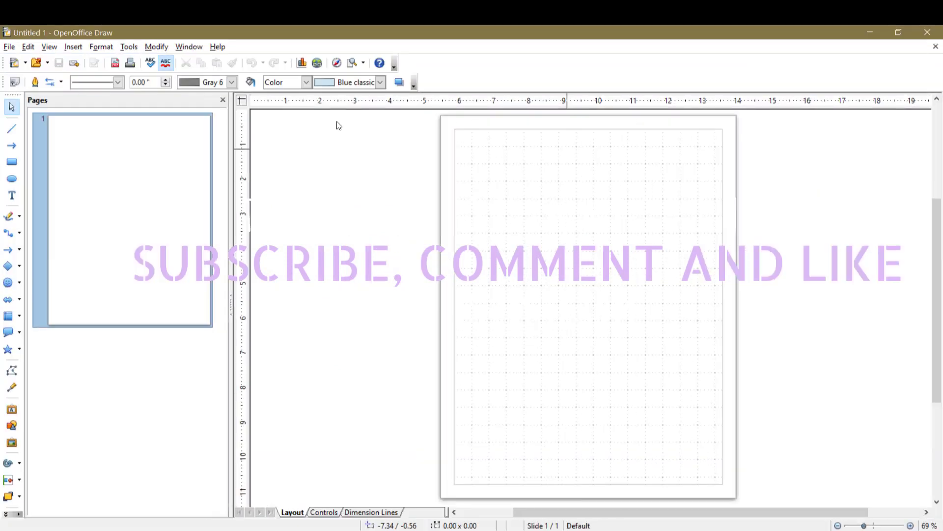
In Page Setup, set left, right and top margins to 0.13" and lower the bottom margin.
{"action": "left_click", "coordinate": [100, 48]}
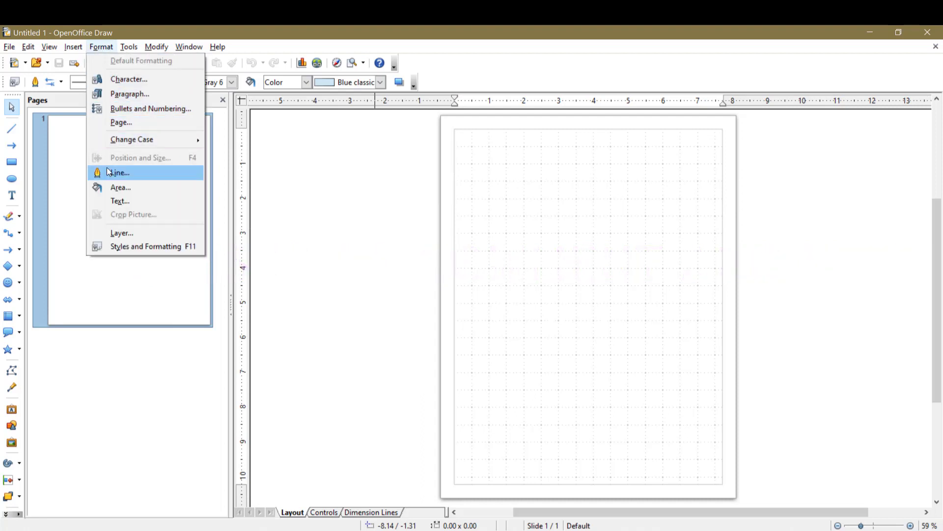
{"action": "left_click", "coordinate": [124, 124]}
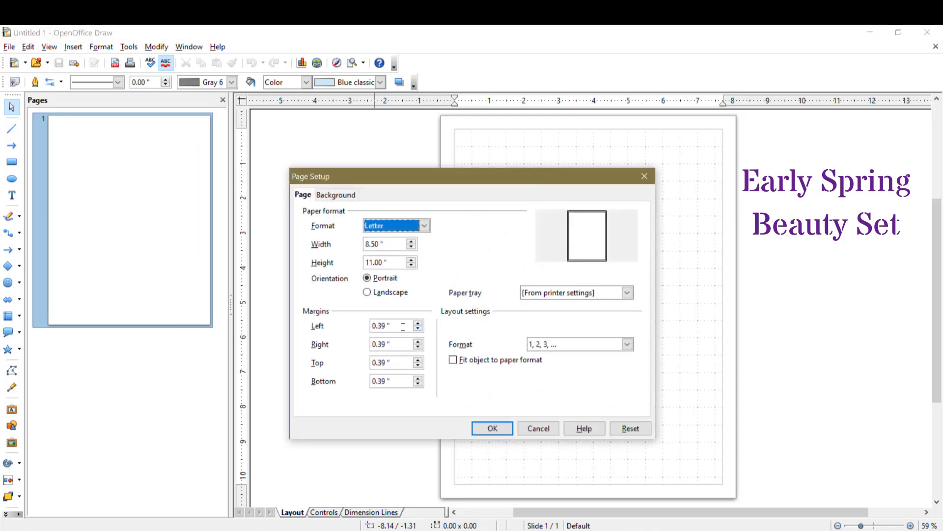
{"action": "left_click", "coordinate": [403, 327]}
{"action": "key", "text": "BackSpace"}
{"action": "key", "text": "BackSpace"}
{"action": "key", "text": "BackSpace"}
{"action": "key", "text": "BackSpace"}
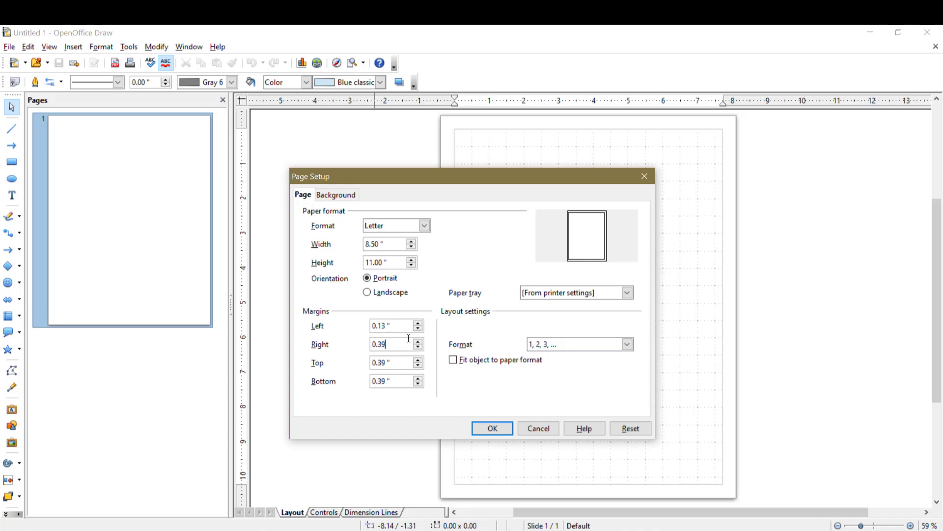
{"action": "key", "text": "BackSpace"}
{"action": "key", "text": "BackSpace"}
{"action": "type", "text": "13"}
{"action": "left_click", "coordinate": [417, 366]}
{"action": "left_click", "coordinate": [417, 366]}
{"action": "left_click", "coordinate": [418, 366]}
{"action": "left_click", "coordinate": [418, 385]}
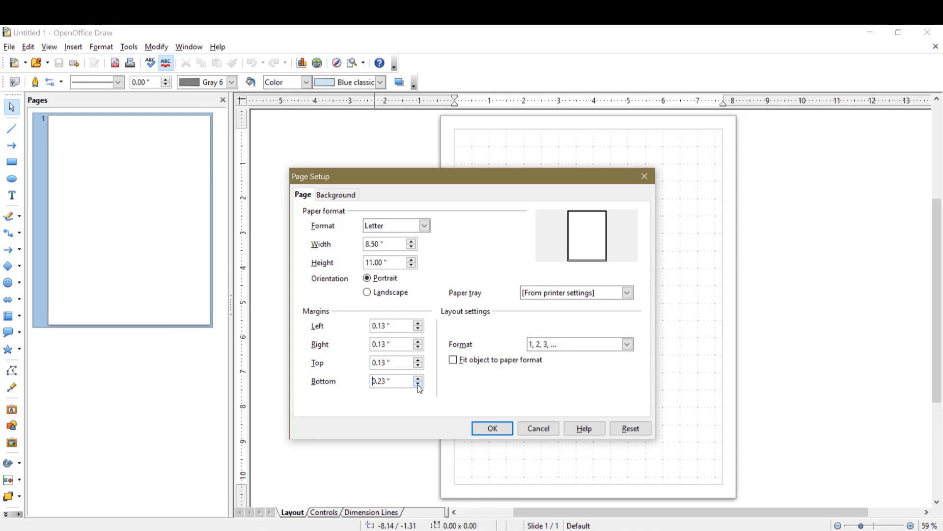
{"action": "left_click", "coordinate": [418, 385]}
{"action": "left_click", "coordinate": [474, 428]}
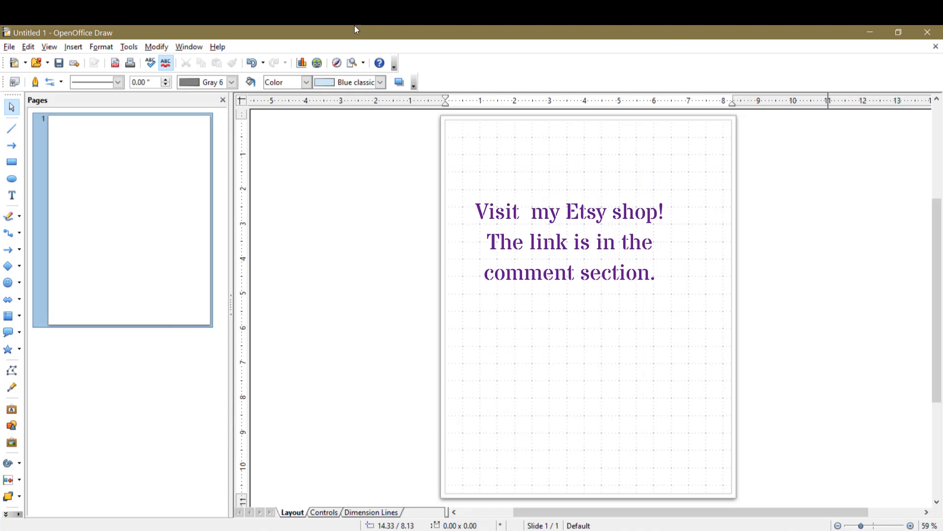
Insert the 'crocus COL' picture from All STAMPS > Early Spring Beauty.
{"action": "left_click", "coordinate": [78, 49]}
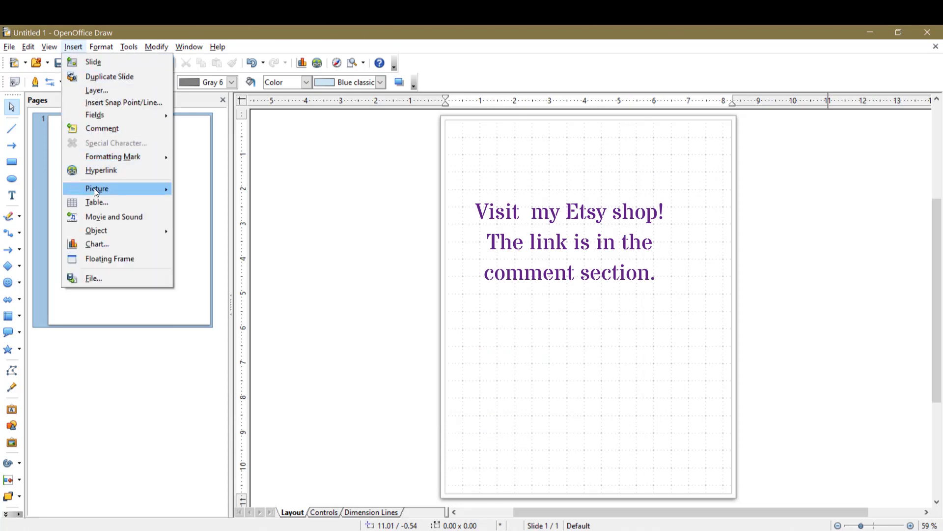
{"action": "mouse_move", "coordinate": [96, 189]}
{"action": "left_click", "coordinate": [194, 188]}
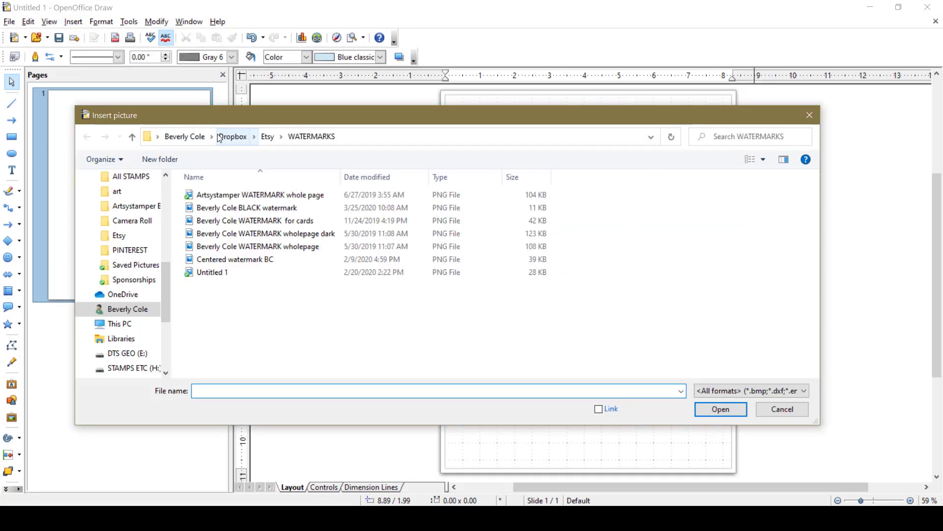
{"action": "left_click", "coordinate": [219, 138]}
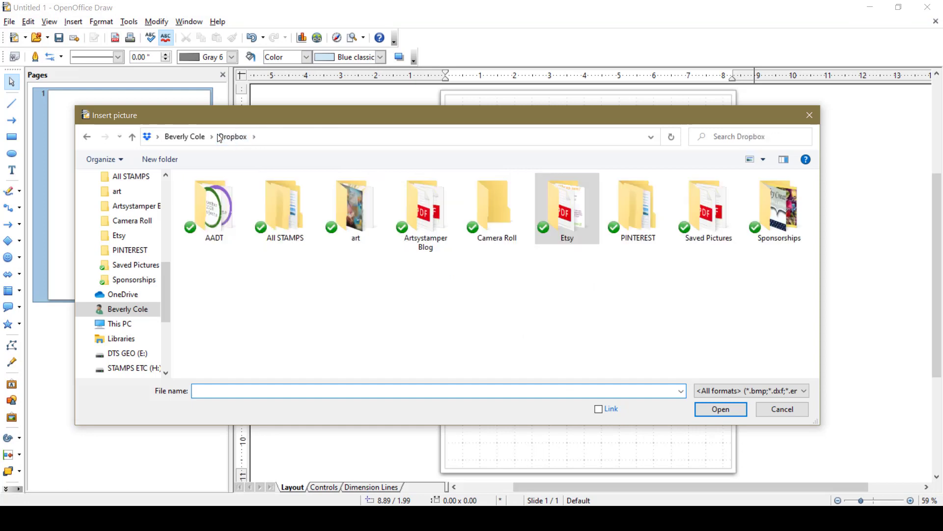
{"action": "left_click", "coordinate": [281, 206]}
{"action": "double_click", "coordinate": [281, 205]}
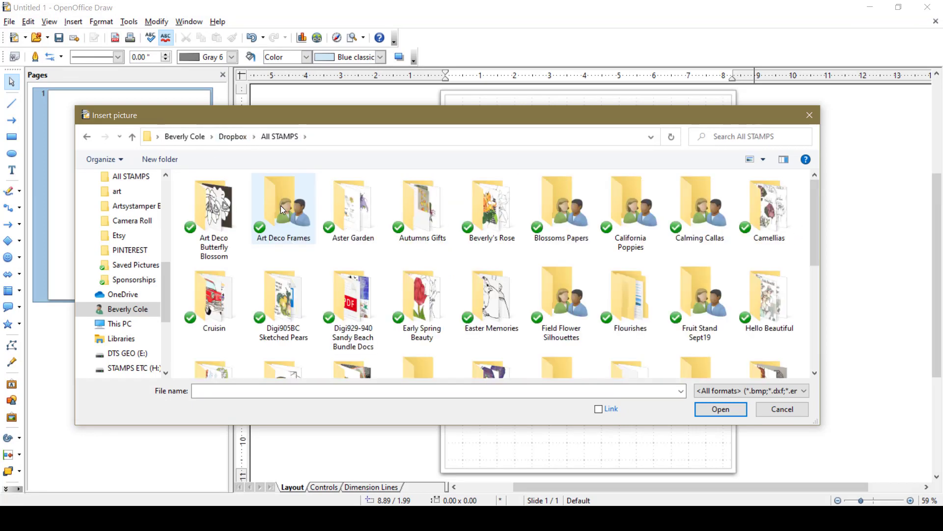
{"action": "double_click", "coordinate": [414, 316]}
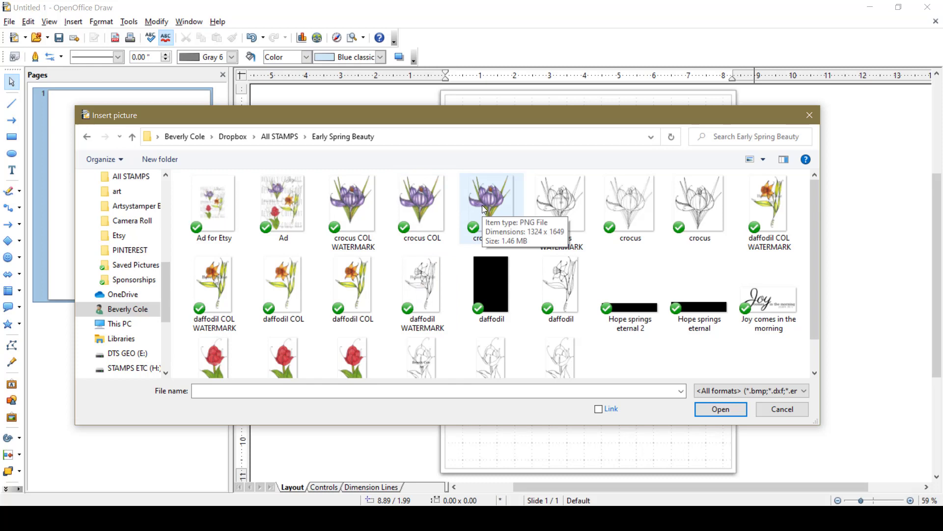
{"action": "left_click", "coordinate": [485, 209]}
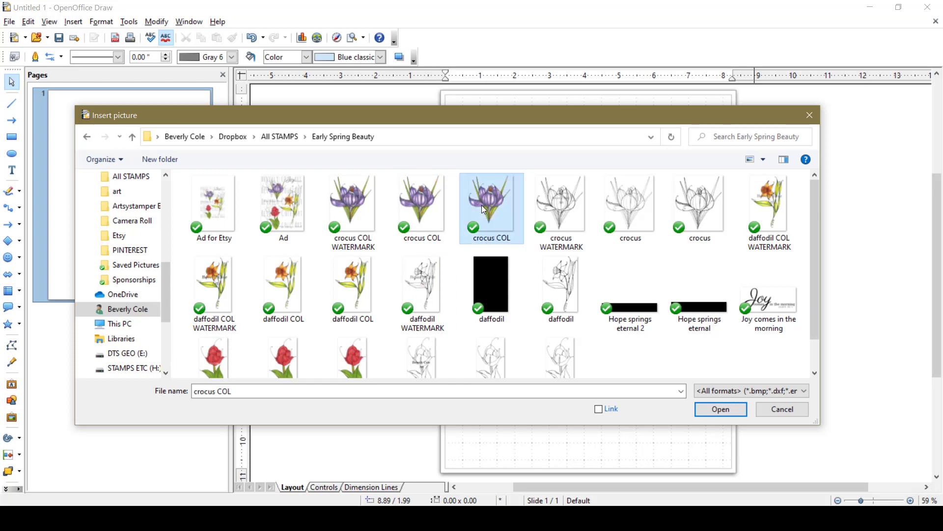
{"action": "left_click", "coordinate": [734, 412]}
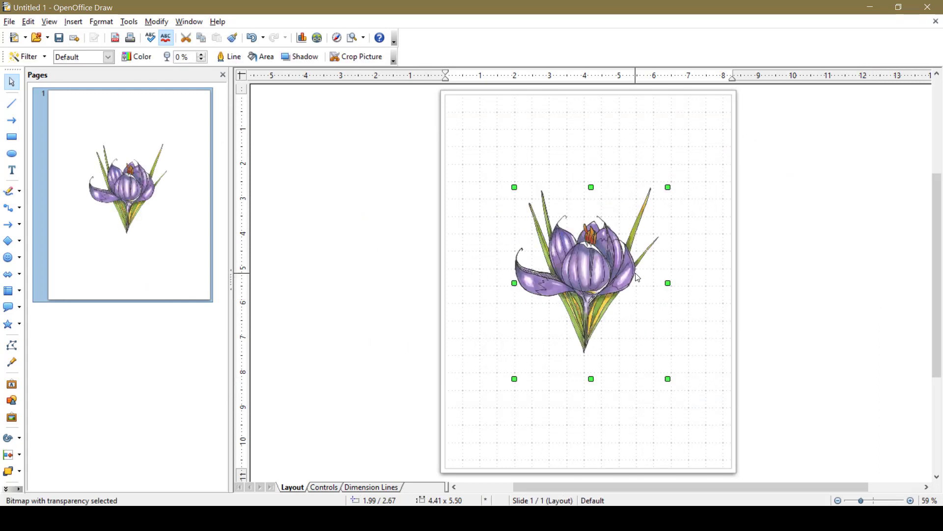
Insert the 'Hope springs eternal' image, shrink it to 3.36 x 0.60 inches, and move the crocus off-page.
{"action": "left_click", "coordinate": [478, 187]}
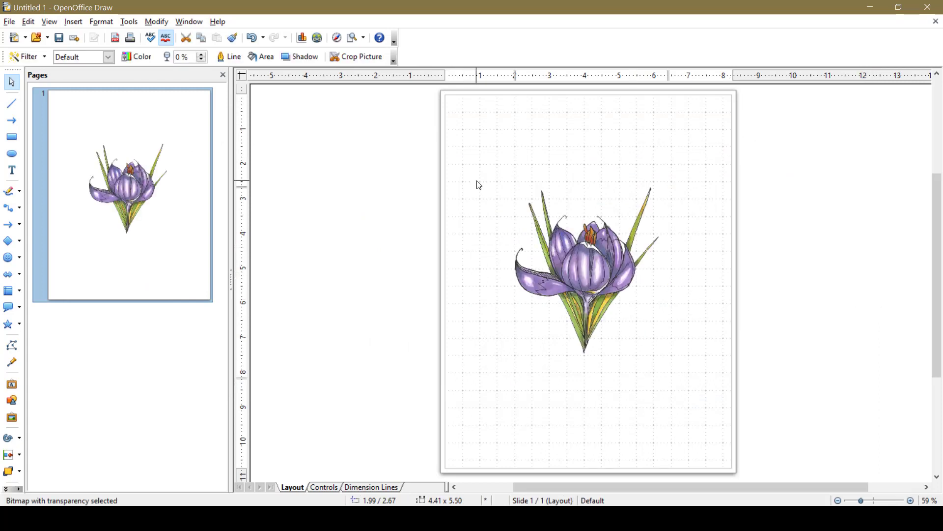
{"action": "left_click", "coordinate": [73, 22]}
{"action": "mouse_move", "coordinate": [112, 164]}
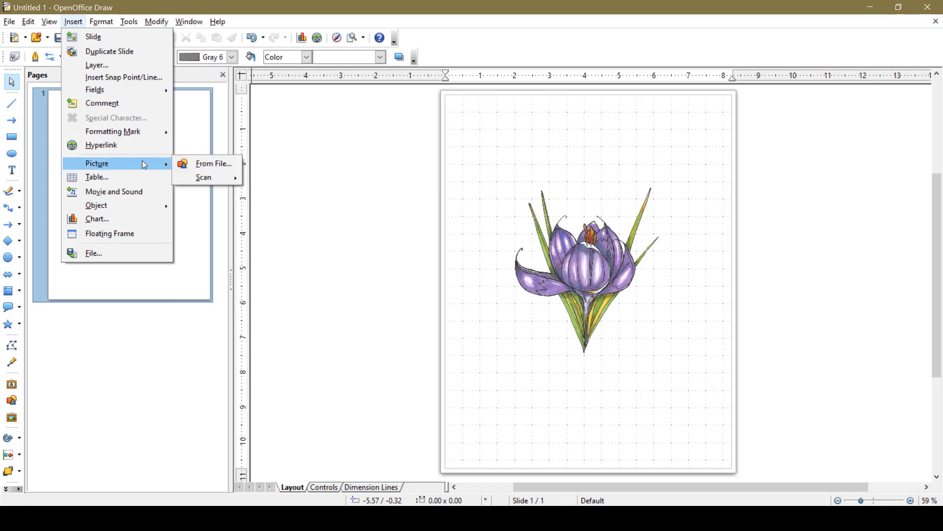
{"action": "left_click", "coordinate": [202, 163]}
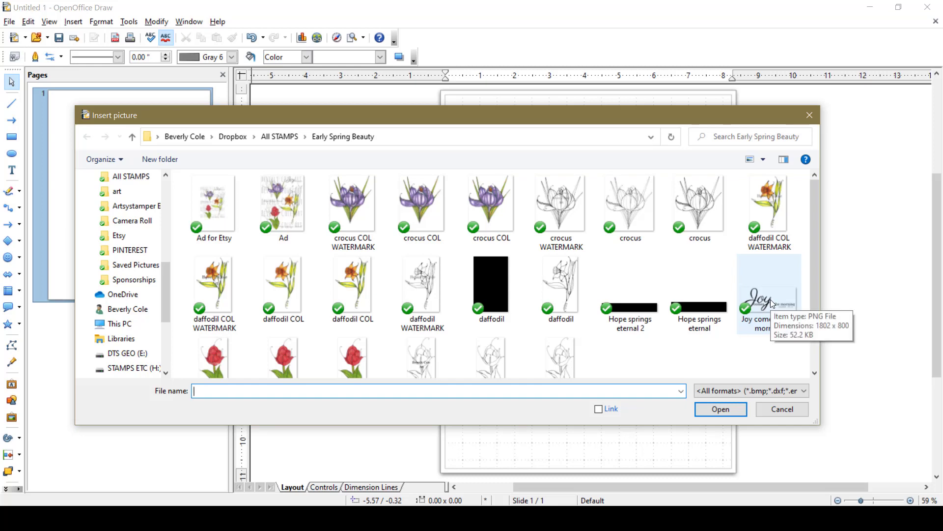
{"action": "left_click", "coordinate": [713, 310]}
{"action": "left_click", "coordinate": [721, 409]}
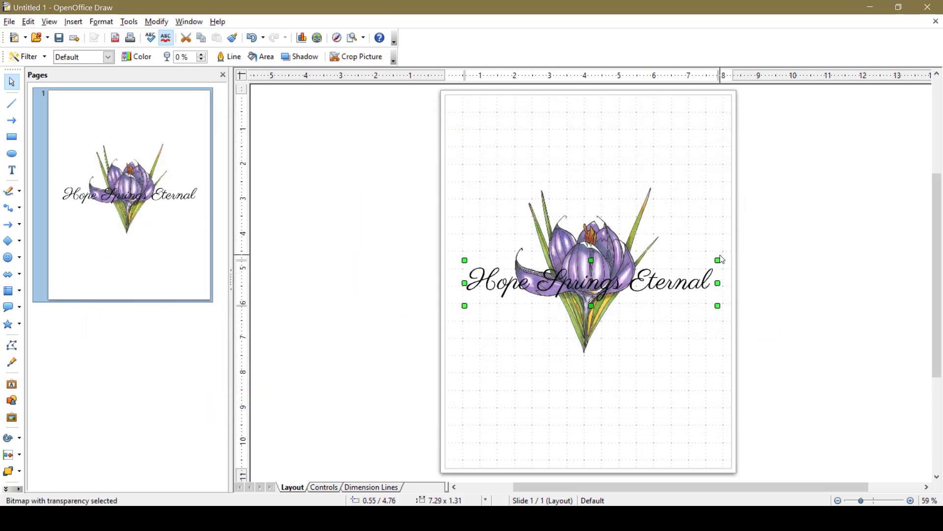
{"action": "left_click_drag", "start_coordinate": [717, 261], "coordinate": [365, 351]}
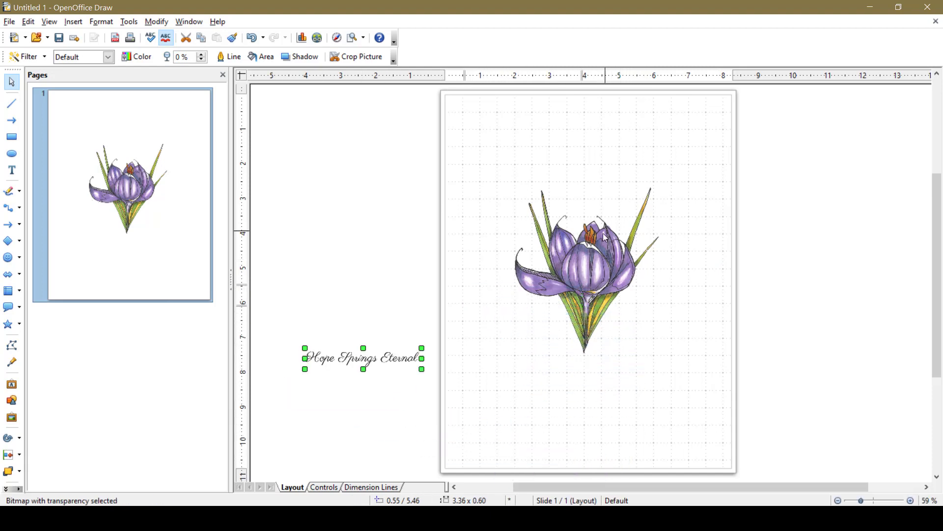
{"action": "left_click_drag", "start_coordinate": [554, 259], "coordinate": [305, 208]}
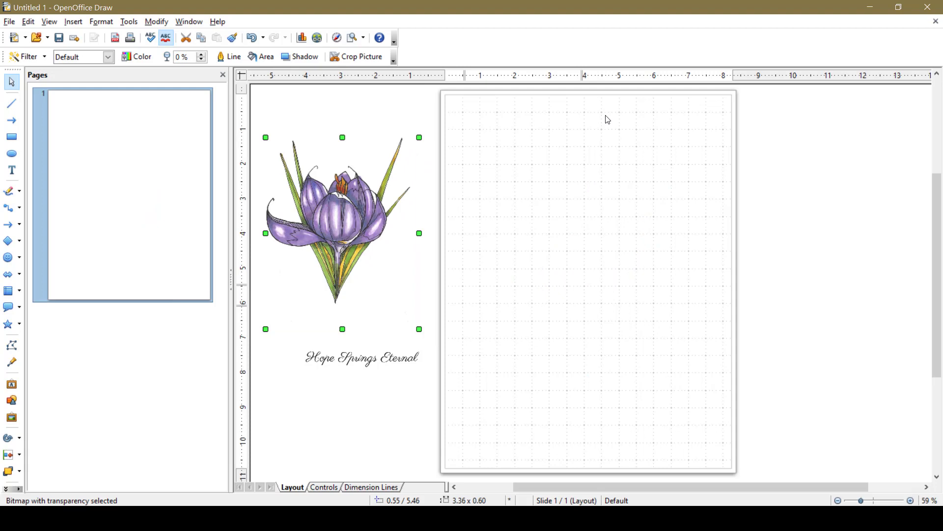
Insert the creamy yellow aster paper from the Aster Papers Set, browsing with Extra large icons.
{"action": "left_click", "coordinate": [576, 147]}
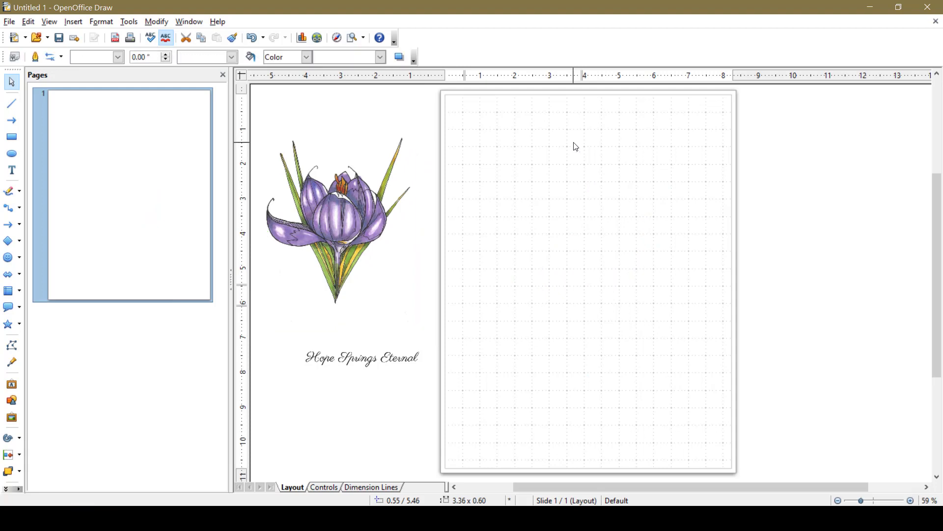
{"action": "left_click", "coordinate": [72, 23]}
{"action": "mouse_move", "coordinate": [107, 162]}
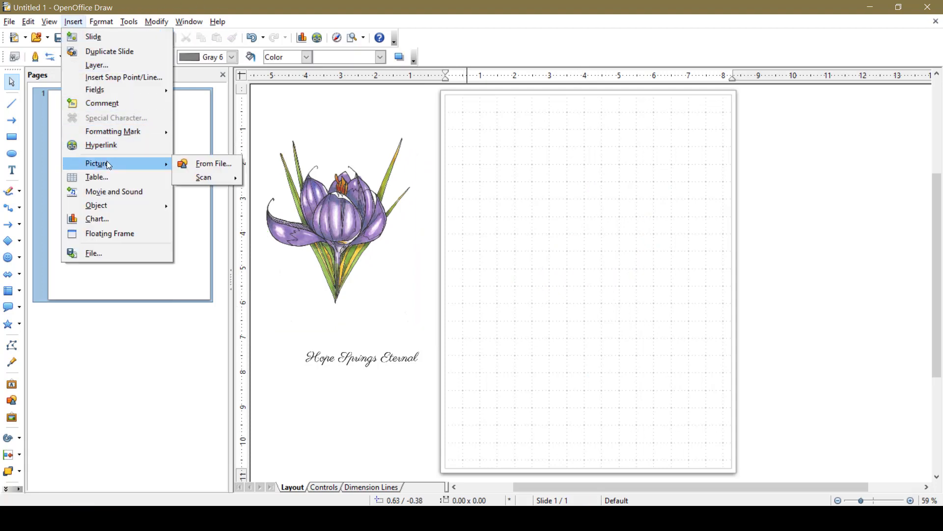
{"action": "left_click", "coordinate": [204, 166]}
{"action": "double_click", "coordinate": [236, 195]}
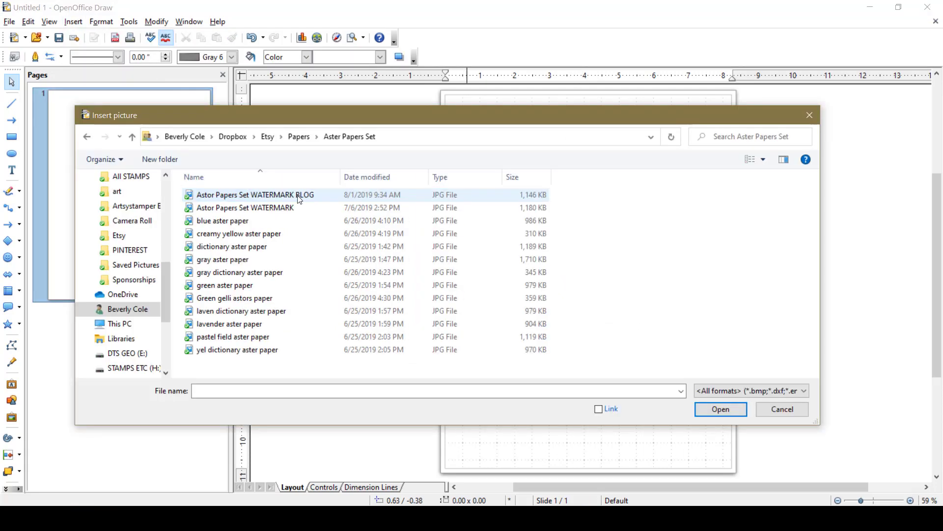
{"action": "right_click", "coordinate": [711, 217]}
{"action": "mouse_move", "coordinate": [626, 213]}
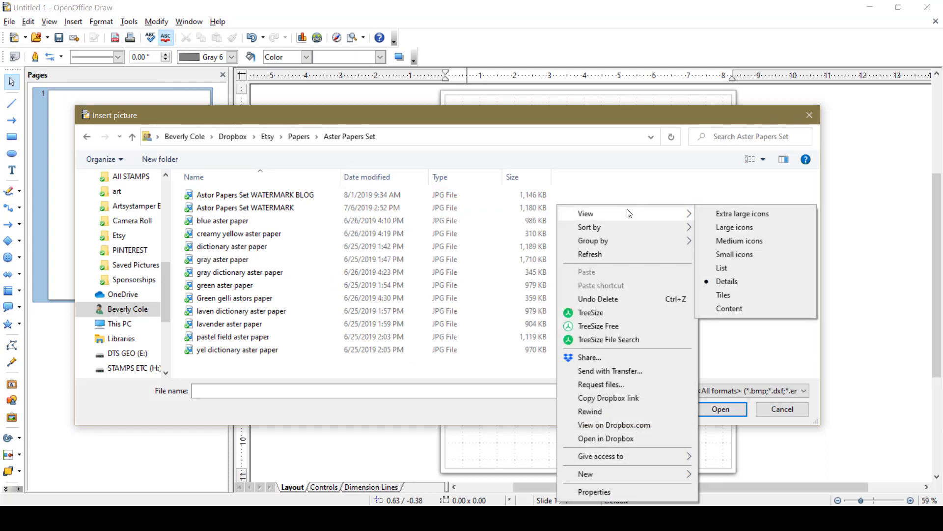
{"action": "left_click", "coordinate": [722, 216]}
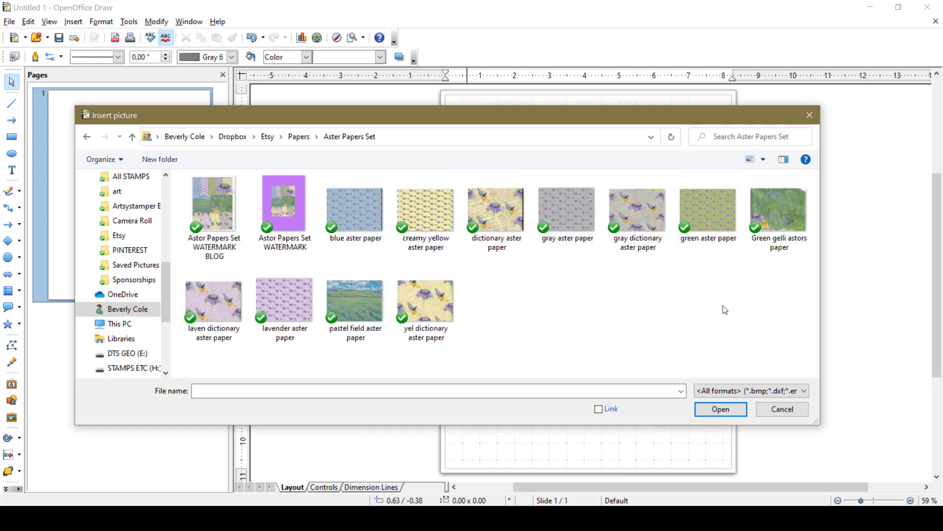
{"action": "mouse_move", "coordinate": [540, 119]}
{"action": "left_mouse_down"}
{"action": "mouse_move", "coordinate": [578, 234]}
{"action": "mouse_move", "coordinate": [584, 285]}
{"action": "left_mouse_up"}
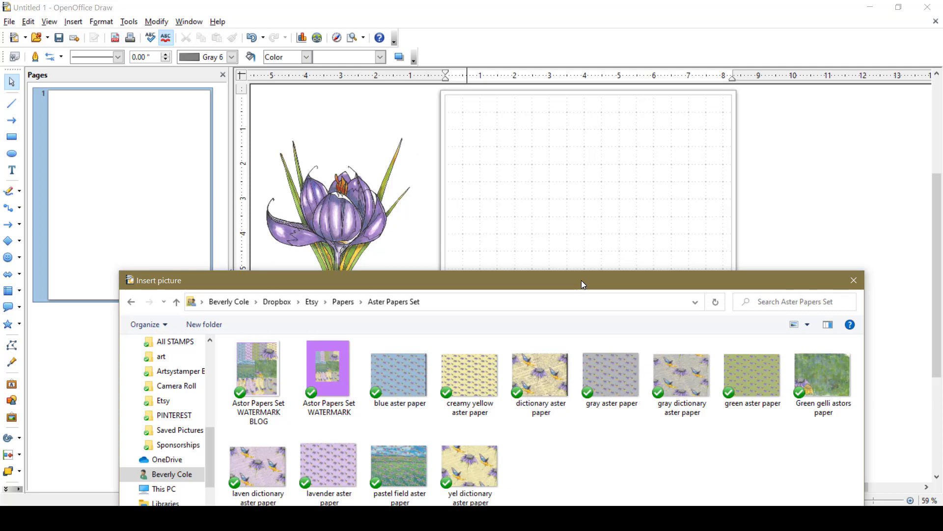
{"action": "left_click_drag", "start_coordinate": [581, 280], "coordinate": [580, 277]}
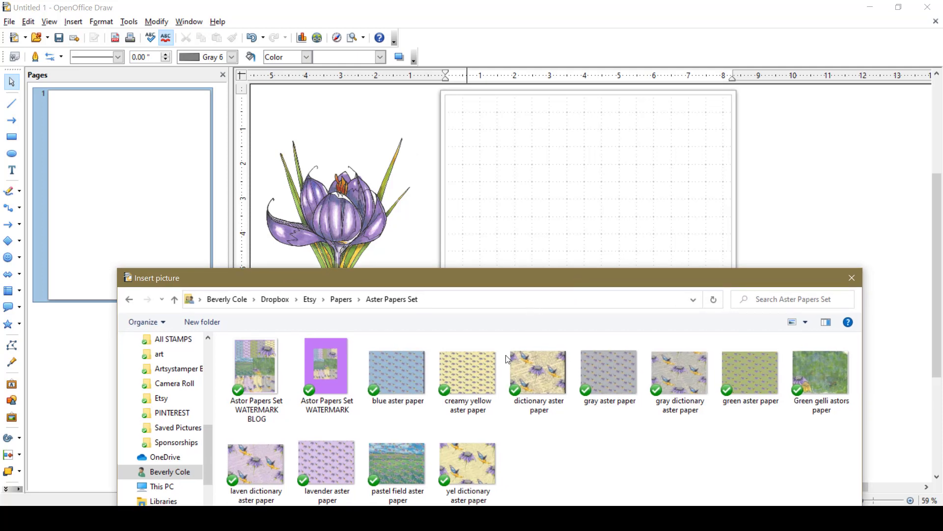
{"action": "double_click", "coordinate": [482, 369]}
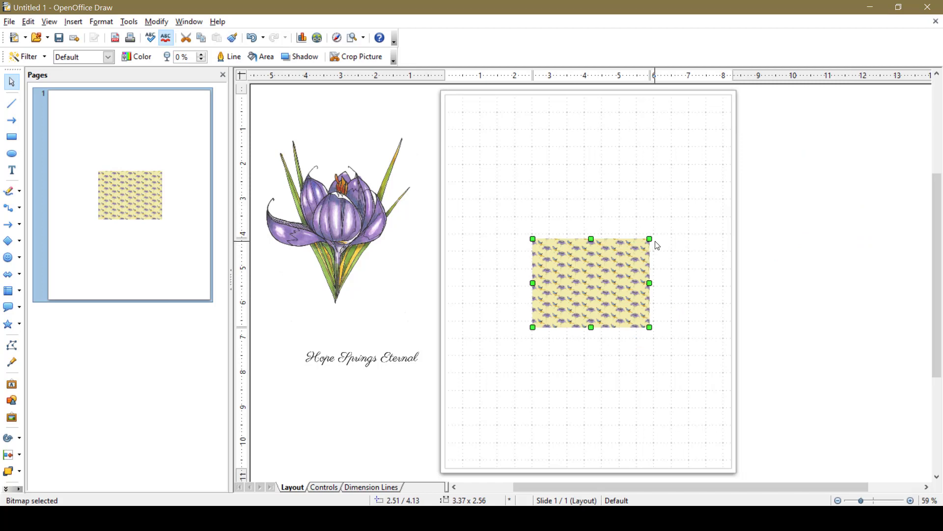
Set the aster paper's height to 5" (3.75 x 5.00) and place it at the page's top-left.
{"action": "right_click", "coordinate": [614, 258]}
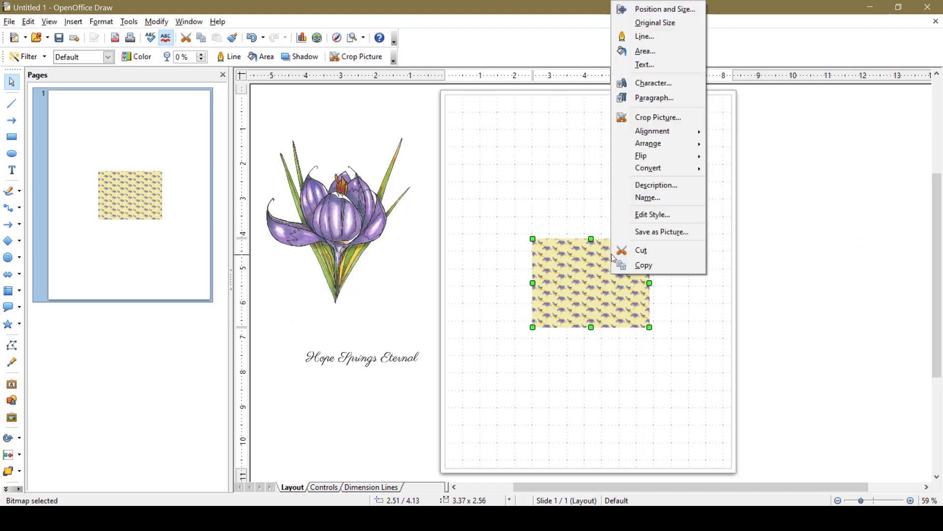
{"action": "left_click", "coordinate": [654, 9]}
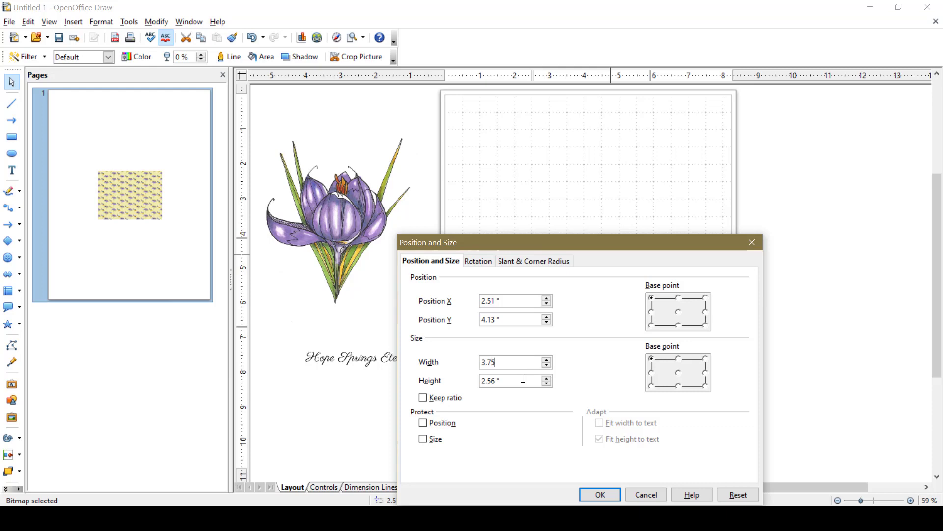
{"action": "key", "text": "BackSpace"}
{"action": "key", "text": "BackSpace"}
{"action": "key", "text": "BackSpace"}
{"action": "key", "text": "BackSpace"}
{"action": "type", "text": "5"}
{"action": "key", "text": "Return"}
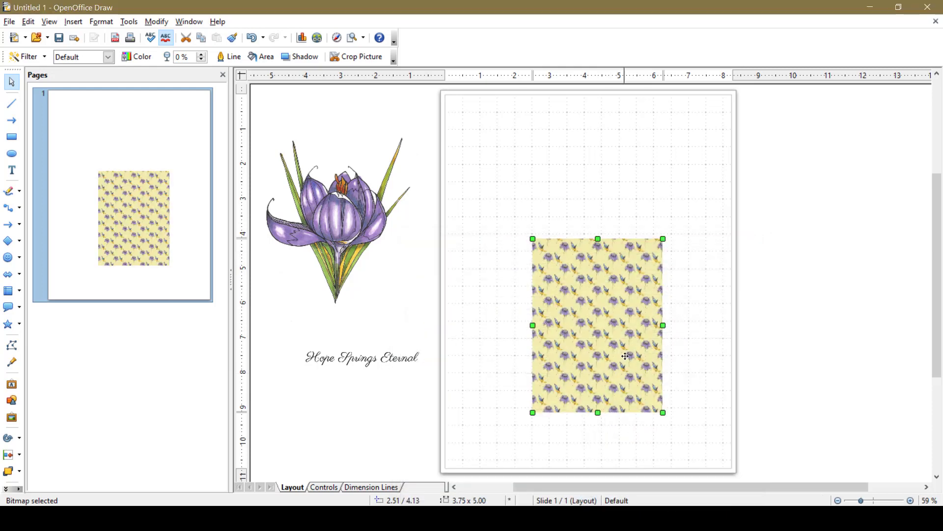
{"action": "left_click_drag", "start_coordinate": [625, 356], "coordinate": [542, 214]}
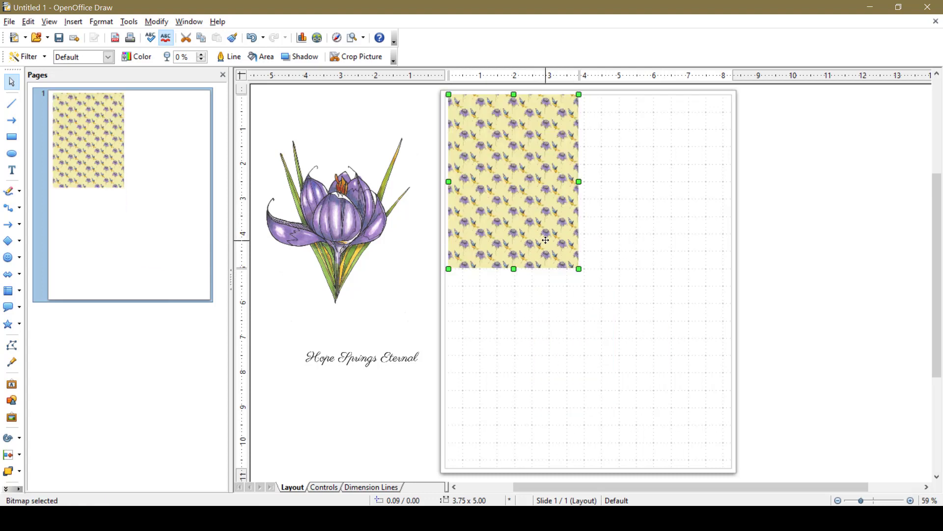
{"action": "key", "text": "Left"}
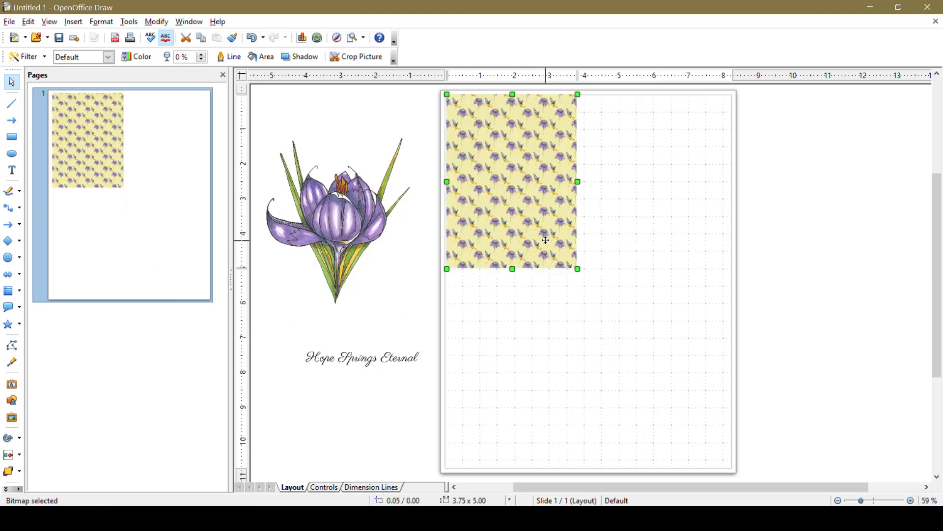
Move the crocus onto the aster paper, bring it to front, and shrink it to fit the card.
{"action": "left_click", "coordinate": [632, 415]}
{"action": "left_click", "coordinate": [418, 218]}
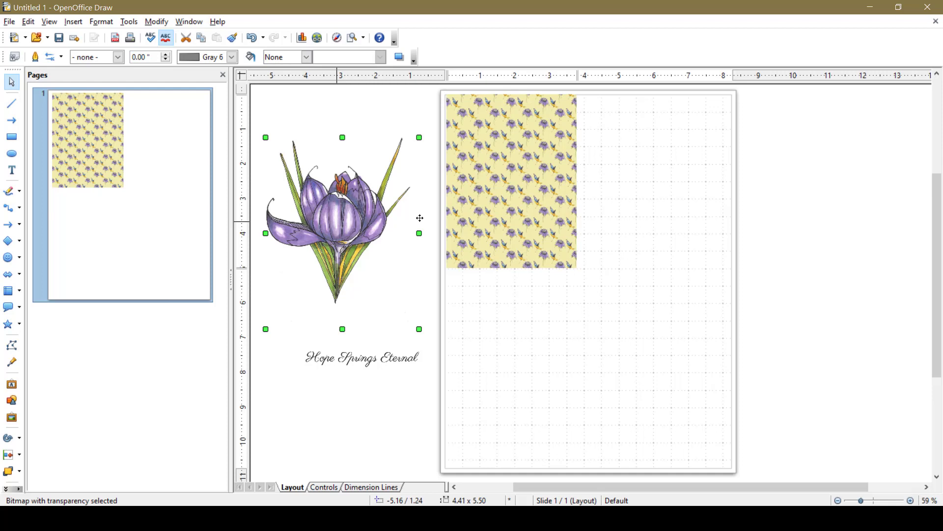
{"action": "left_click_drag", "start_coordinate": [420, 218], "coordinate": [605, 185]}
{"action": "right_click", "coordinate": [517, 188]}
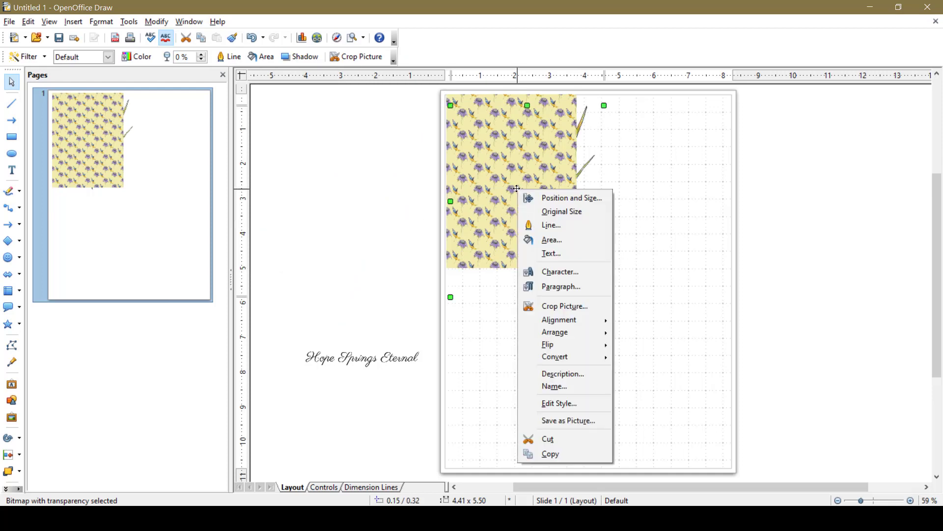
{"action": "mouse_move", "coordinate": [550, 332]}
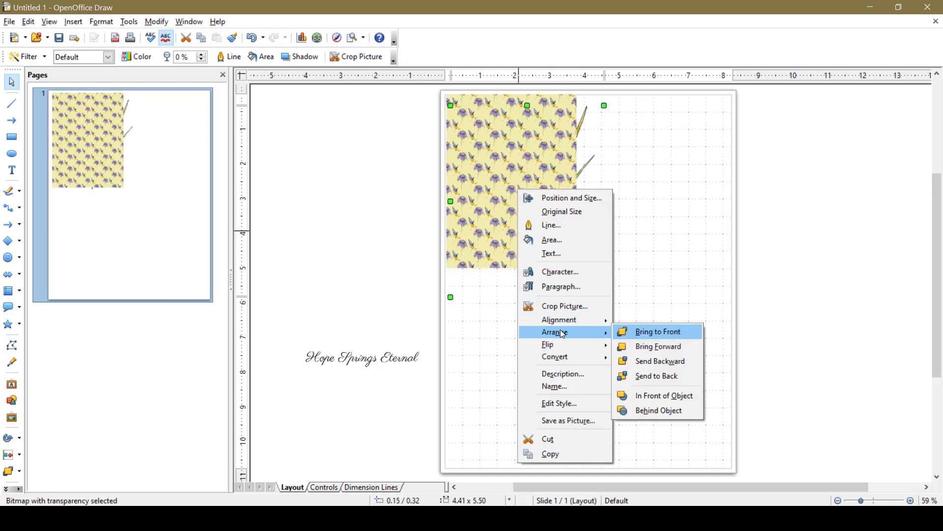
{"action": "left_click", "coordinate": [671, 339]}
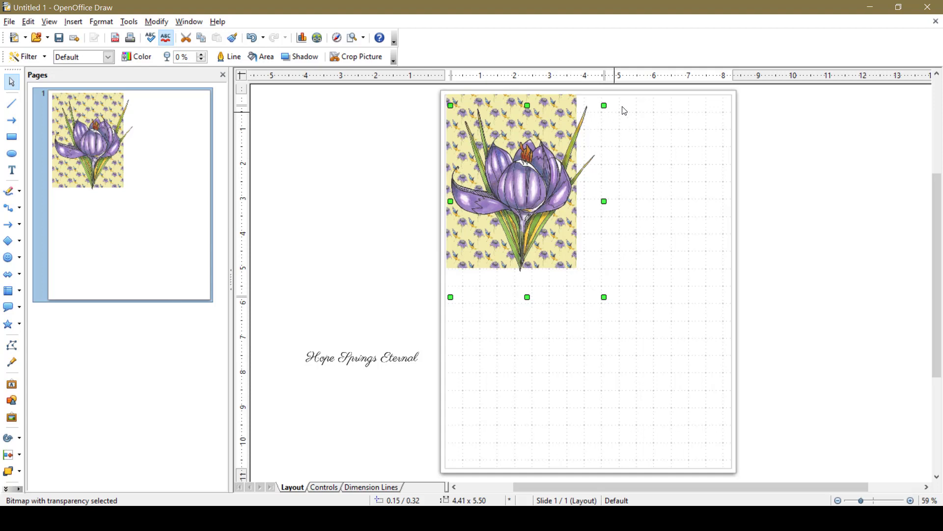
{"action": "left_click_drag", "start_coordinate": [604, 105], "coordinate": [578, 139]}
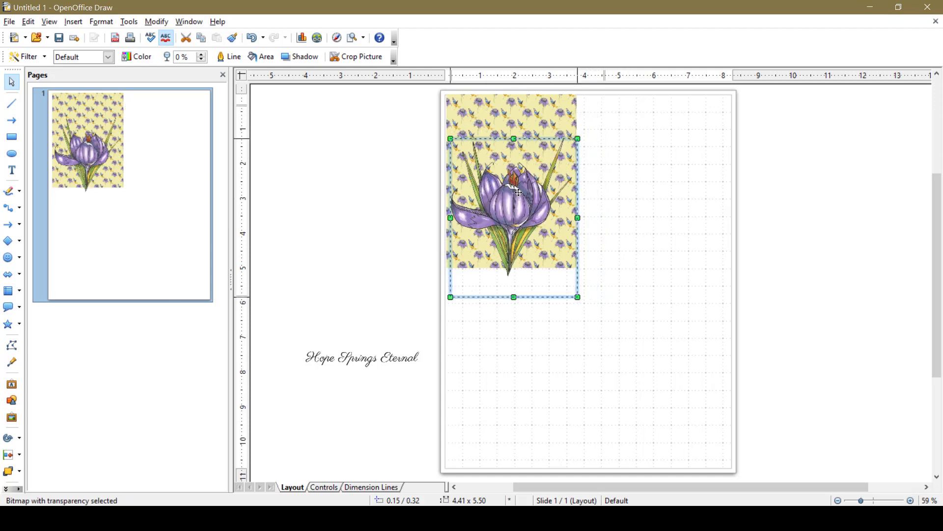
{"action": "left_click_drag", "start_coordinate": [518, 192], "coordinate": [519, 158]}
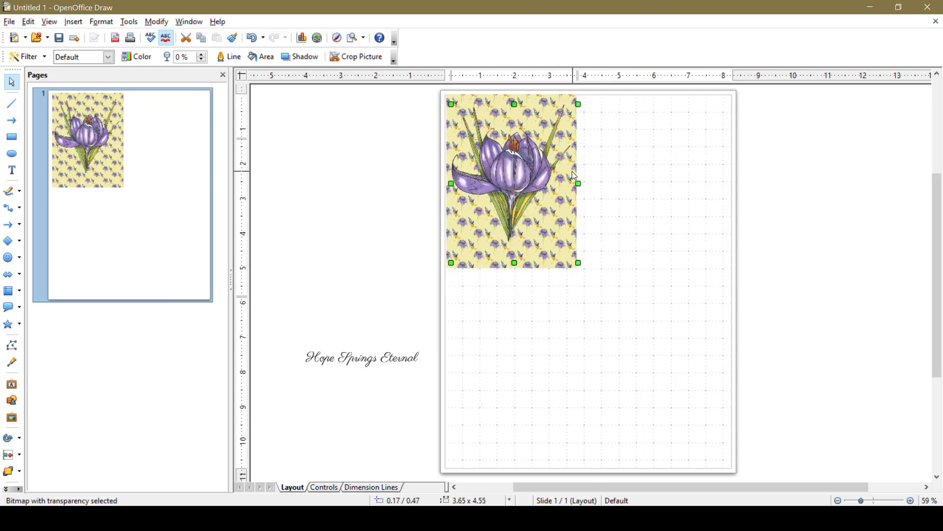
{"action": "left_click_drag", "start_coordinate": [500, 220], "coordinate": [502, 223]}
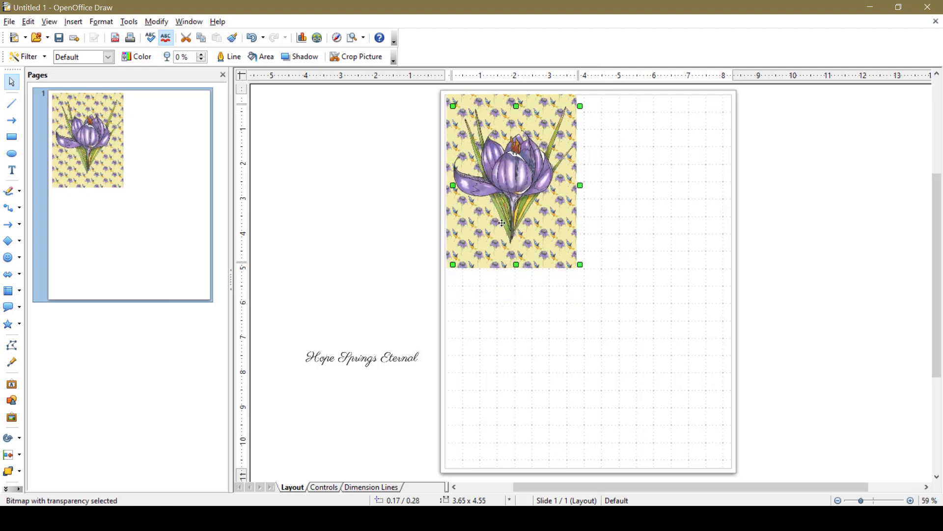
{"action": "left_click", "coordinate": [384, 360]}
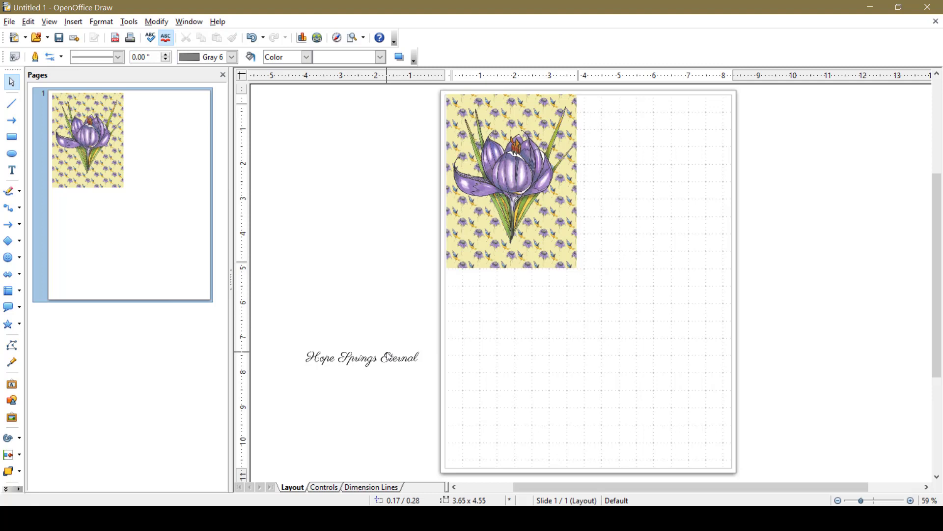
Place the Hope Springs Eternal caption at the bottom of the card and bring it forward.
{"action": "left_click", "coordinate": [349, 360]}
{"action": "left_click_drag", "start_coordinate": [353, 354], "coordinate": [495, 246]}
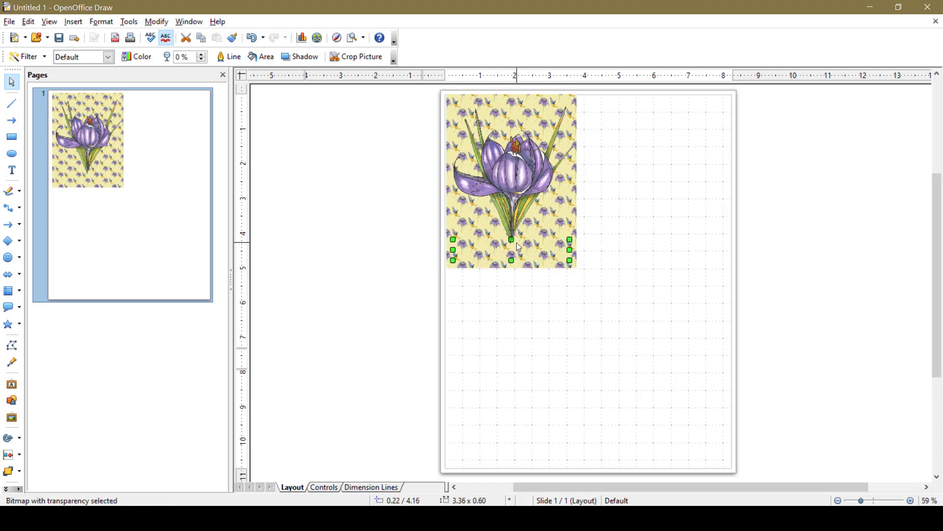
{"action": "right_click", "coordinate": [520, 247]}
{"action": "mouse_move", "coordinate": [558, 146]}
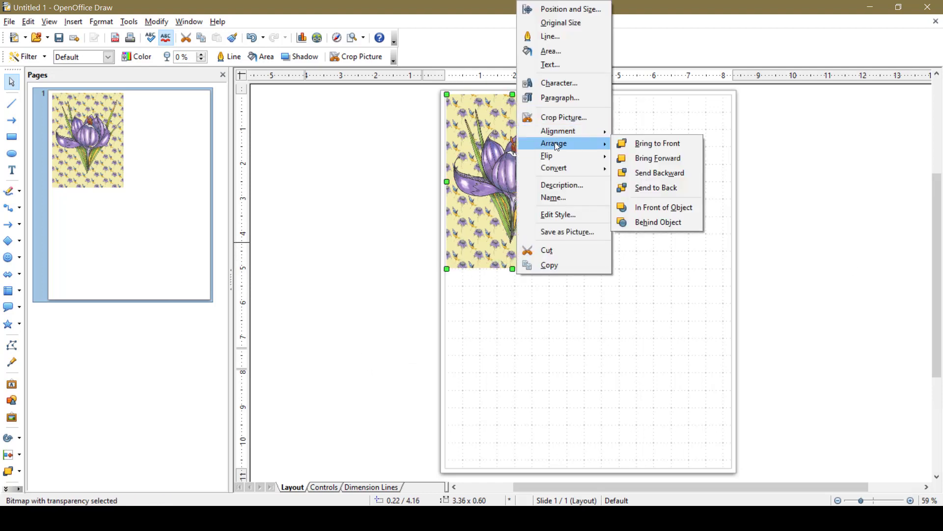
{"action": "left_click", "coordinate": [653, 143]}
{"action": "left_click", "coordinate": [623, 240]}
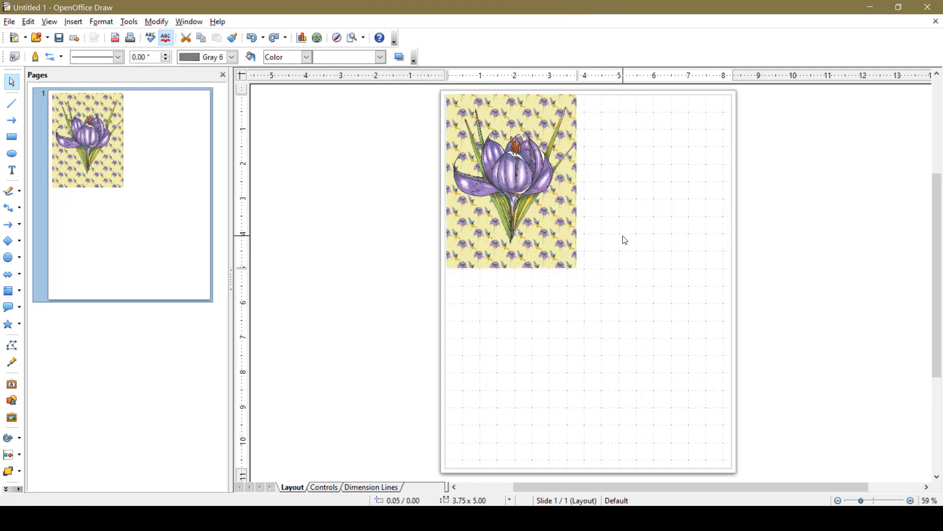
Send the aster paper to the back behind the crocus and caption.
{"action": "left_click", "coordinate": [548, 241]}
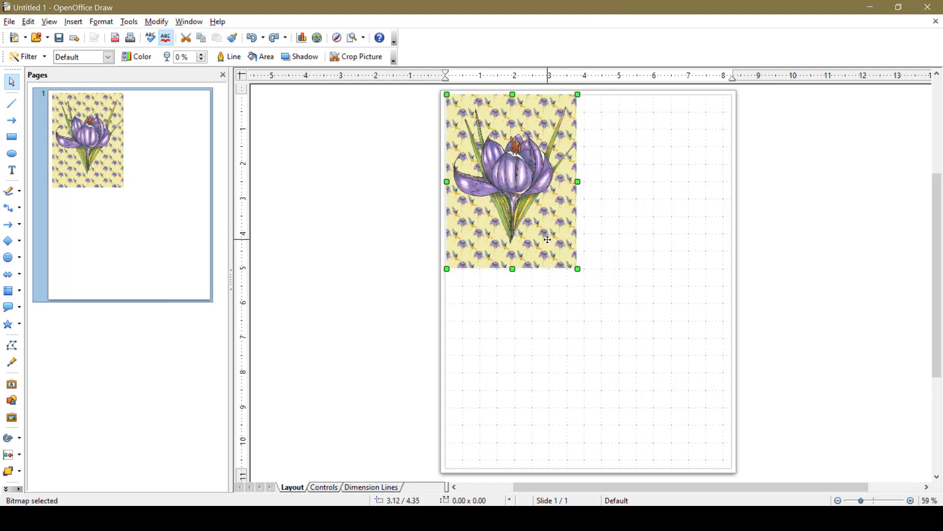
{"action": "left_click", "coordinate": [548, 239]}
{"action": "right_click", "coordinate": [549, 240]}
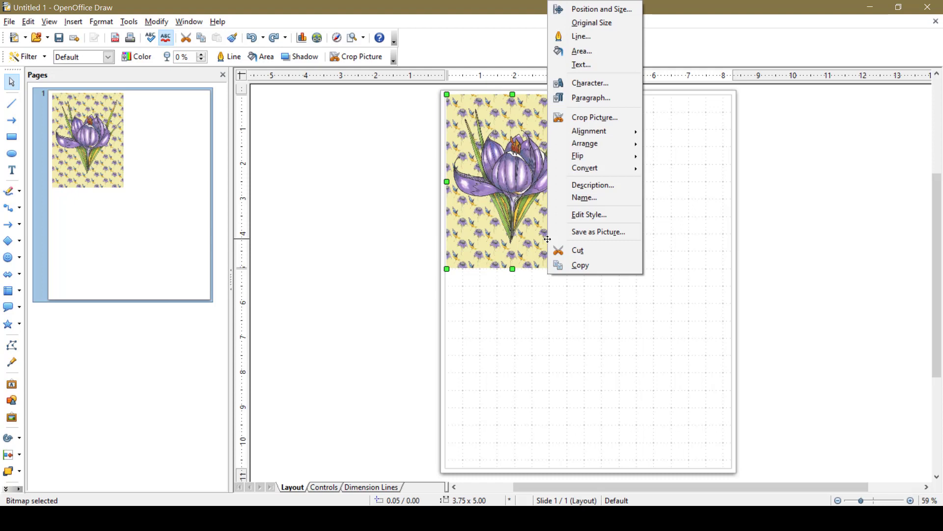
{"action": "mouse_move", "coordinate": [582, 144]}
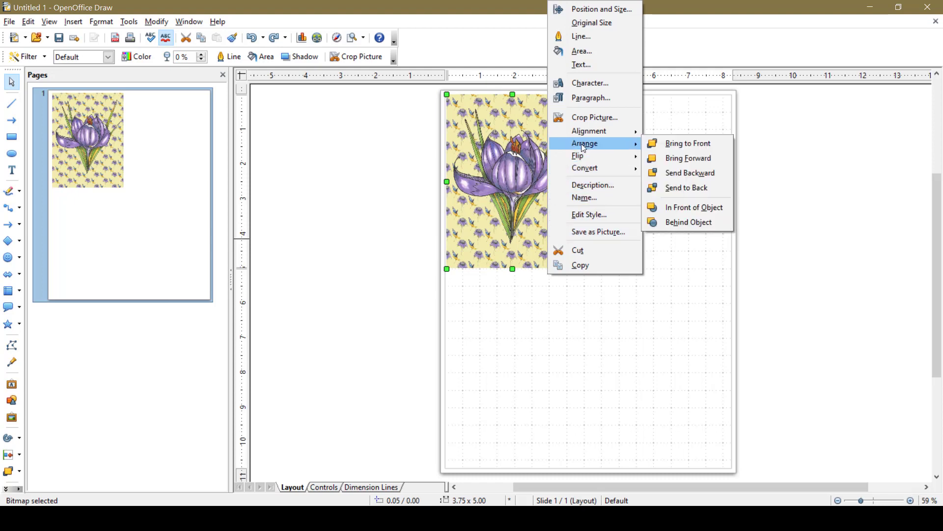
{"action": "left_click", "coordinate": [675, 188]}
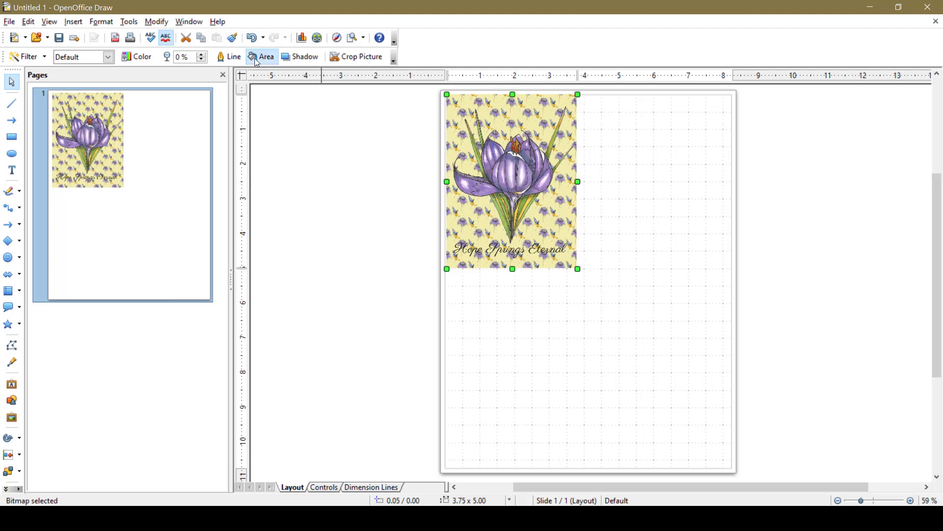
{"action": "left_click", "coordinate": [674, 181]}
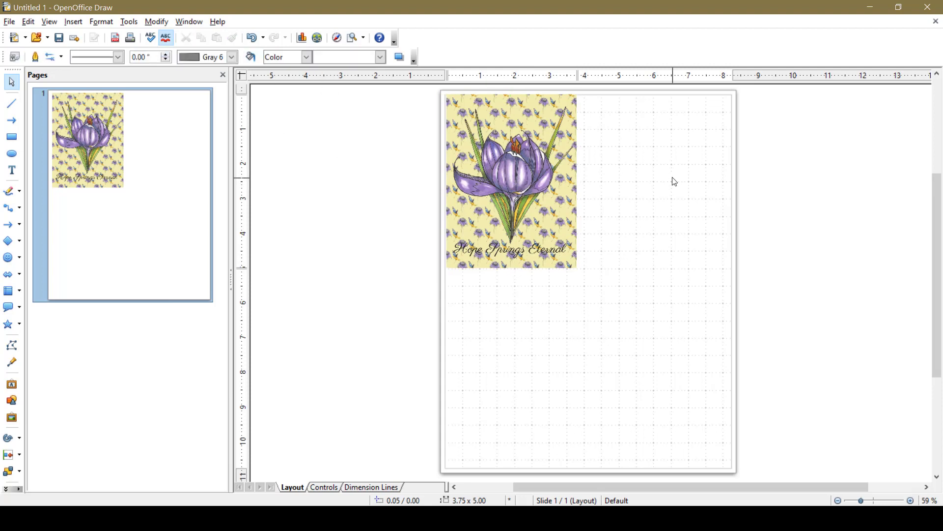
Insert the lavender aster paper and send it behind the crocus.
{"action": "left_click", "coordinate": [565, 205]}
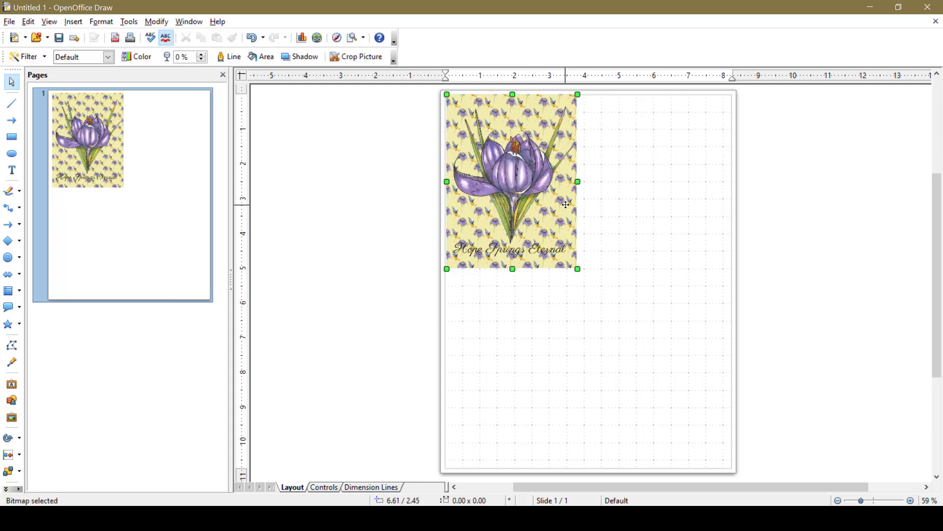
{"action": "left_click", "coordinate": [73, 22]}
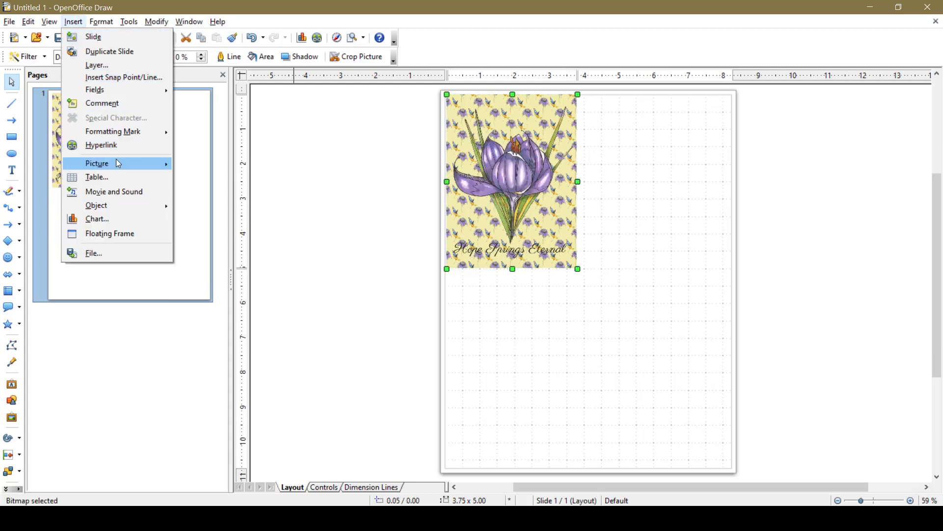
{"action": "mouse_move", "coordinate": [117, 165]}
{"action": "left_click", "coordinate": [190, 166]}
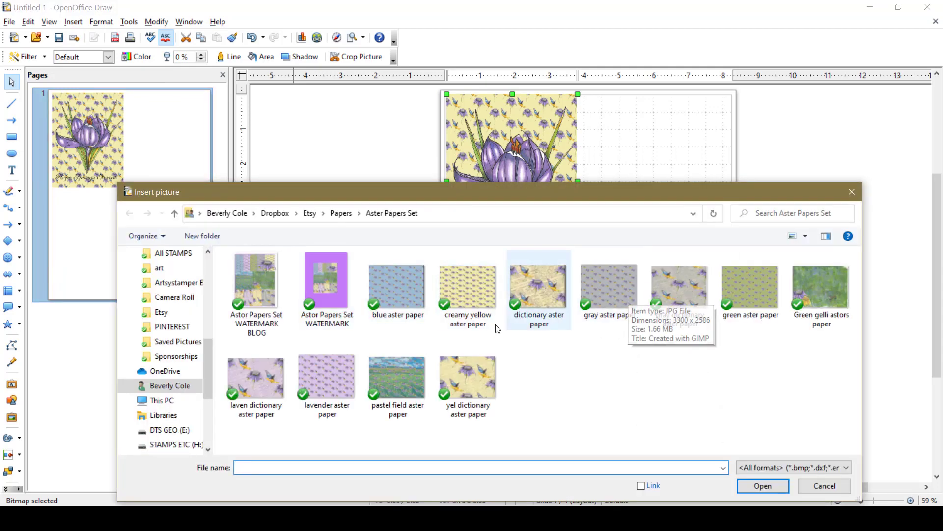
{"action": "double_click", "coordinate": [309, 374]}
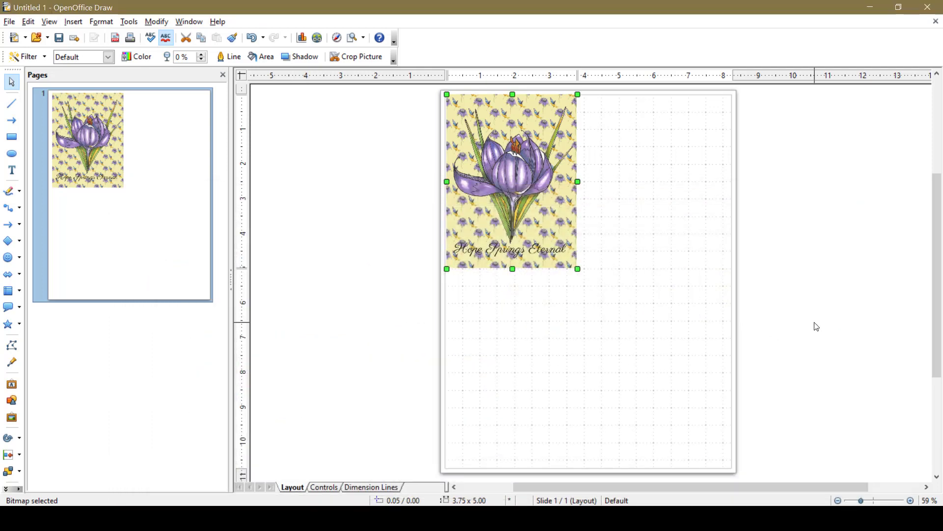
{"action": "right_click", "coordinate": [506, 212]}
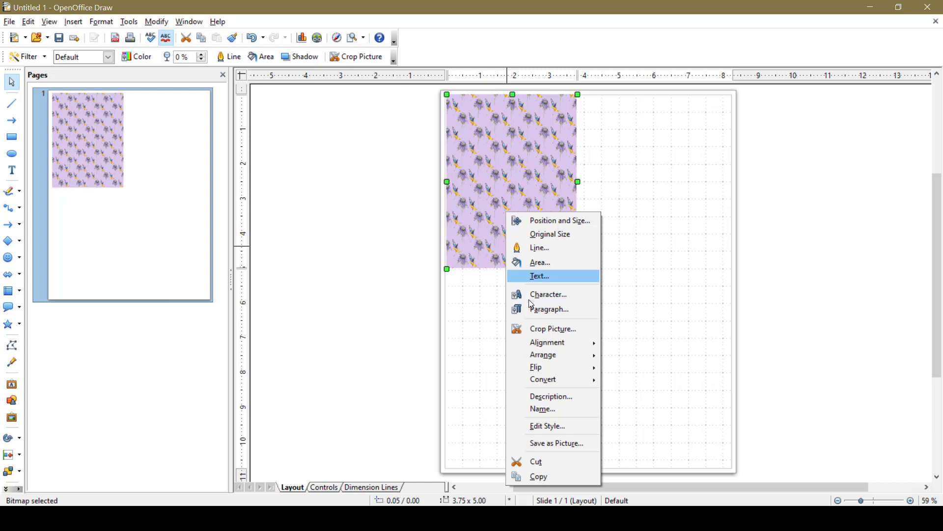
{"action": "mouse_move", "coordinate": [545, 355]}
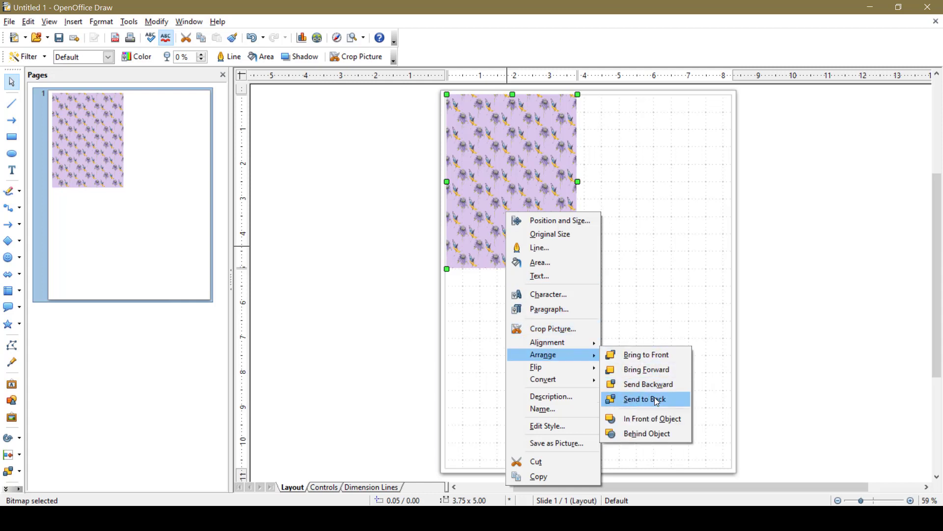
{"action": "left_click", "coordinate": [654, 399]}
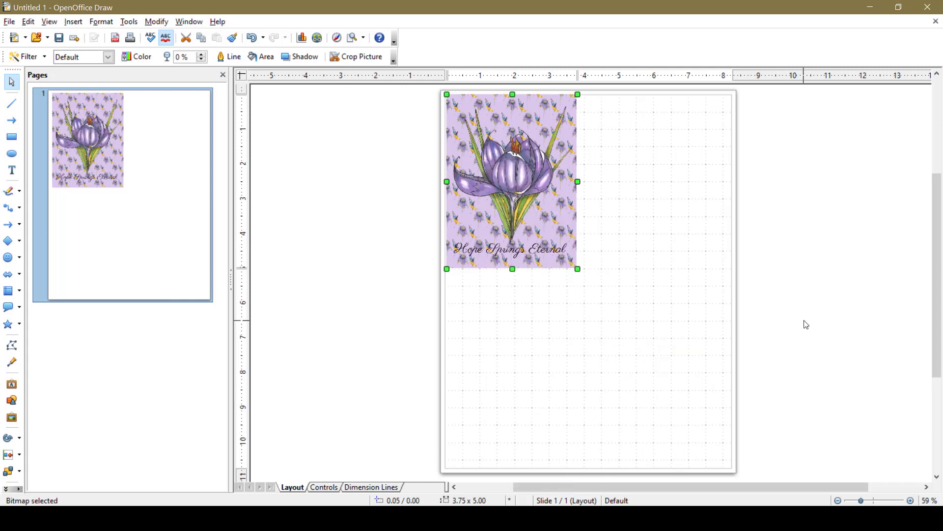
Raise the selected picture's transparency to 46%.
{"action": "left_click", "coordinate": [200, 60]}
{"action": "key", "text": "Return"}
{"action": "left_click", "coordinate": [200, 60]}
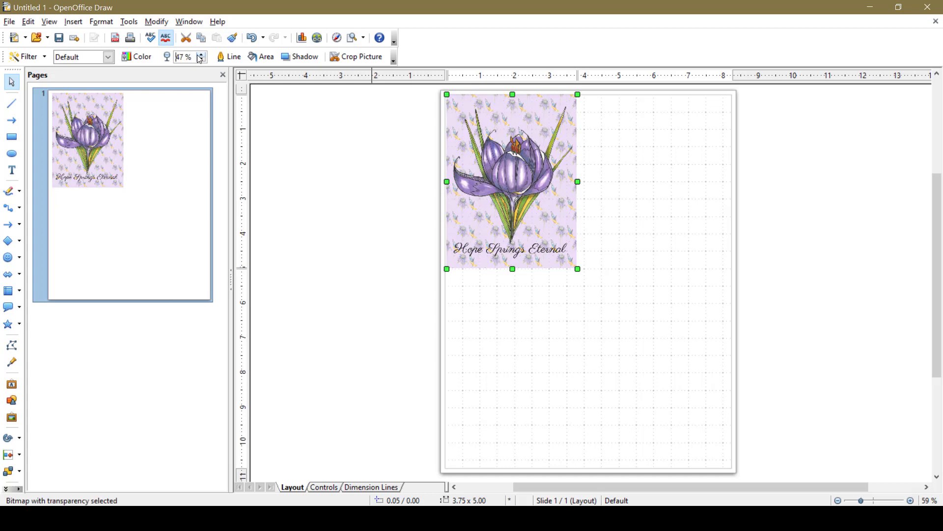
{"action": "left_click", "coordinate": [341, 196]}
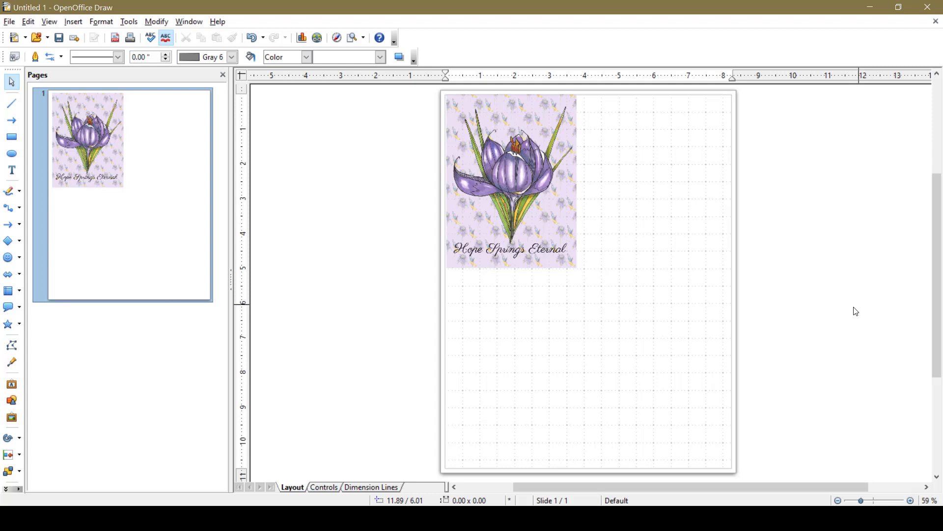
Insert the oval dots yellow taxi paper picture.
{"action": "left_click", "coordinate": [73, 22]}
{"action": "mouse_move", "coordinate": [88, 162]}
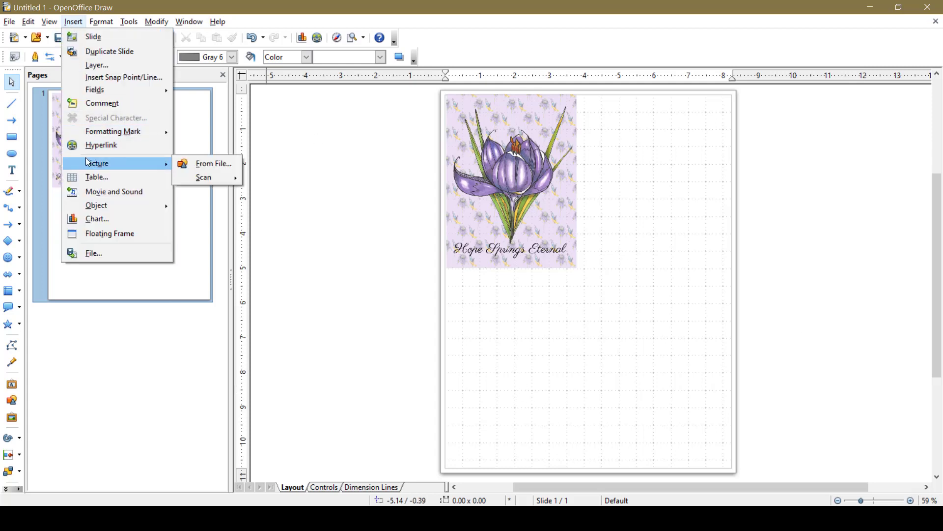
{"action": "left_click", "coordinate": [197, 164]}
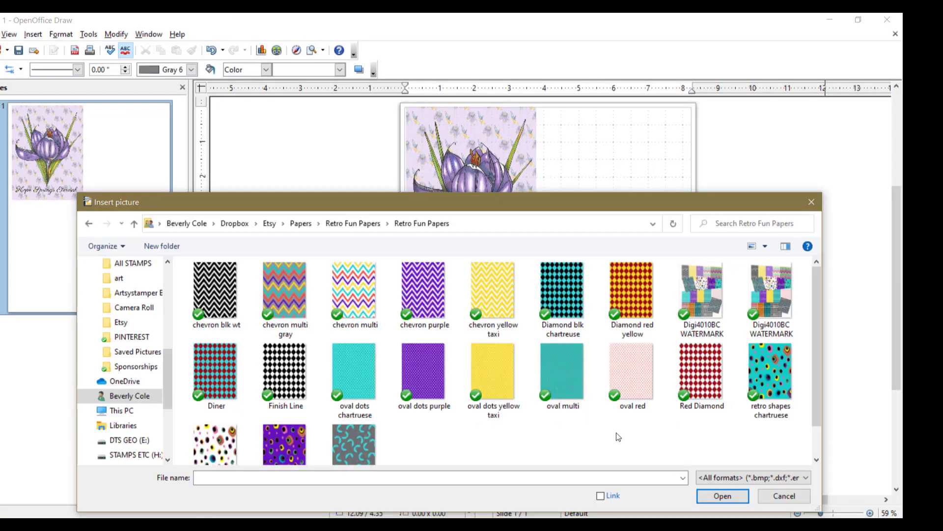
{"action": "double_click", "coordinate": [491, 372]}
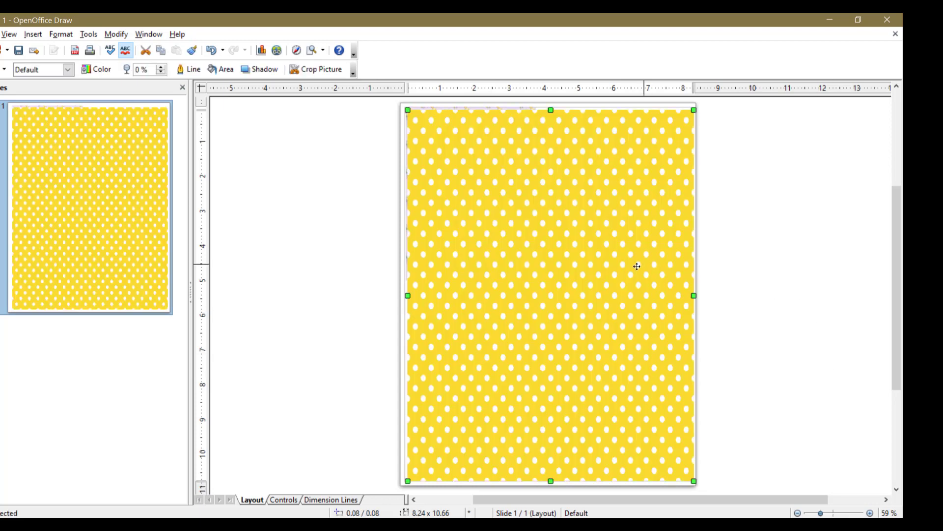
Resize the yellow paper to 4.25 x 5.5 inches and send it to the back.
{"action": "right_click", "coordinate": [591, 260]}
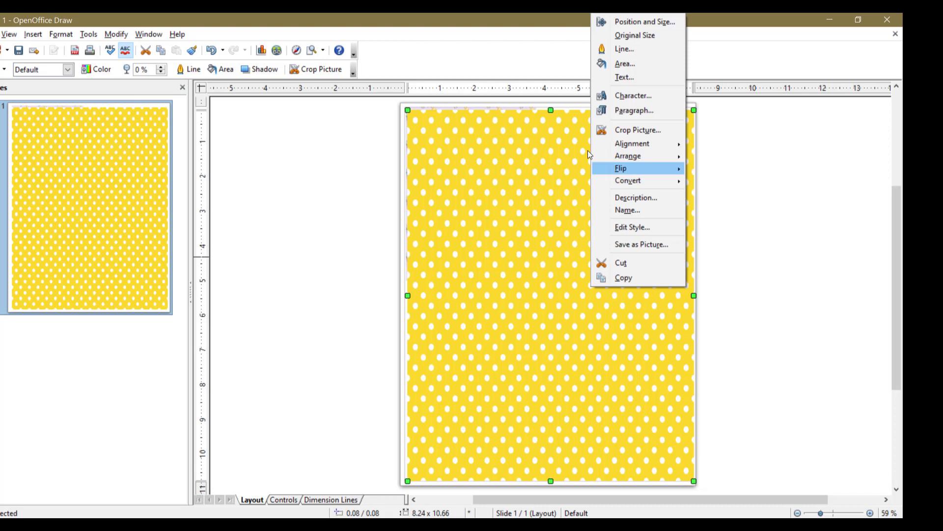
{"action": "left_click", "coordinate": [626, 22]}
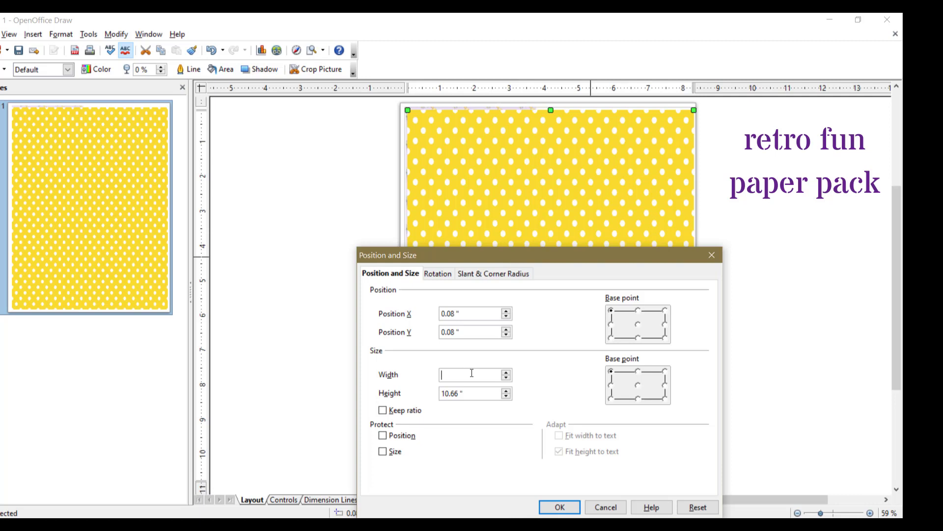
{"action": "type", "text": "4.25 \""}
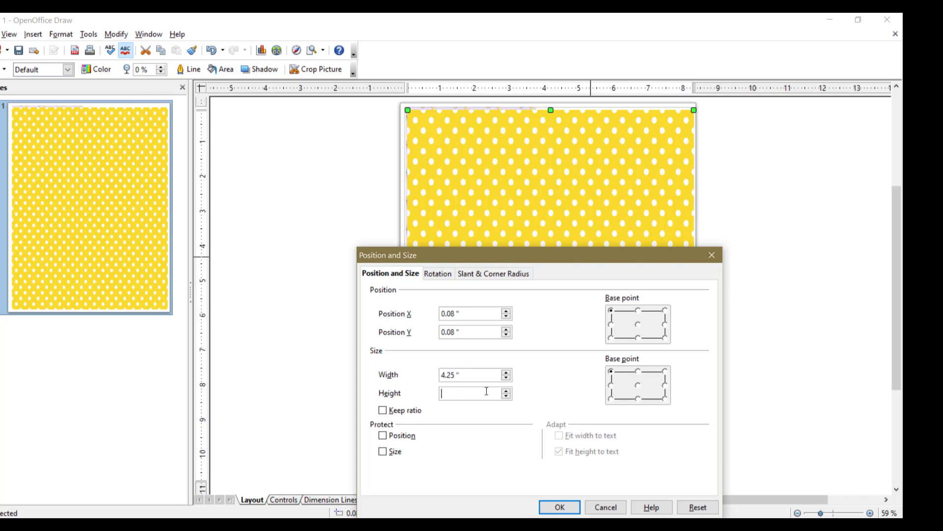
{"action": "key", "text": "Return"}
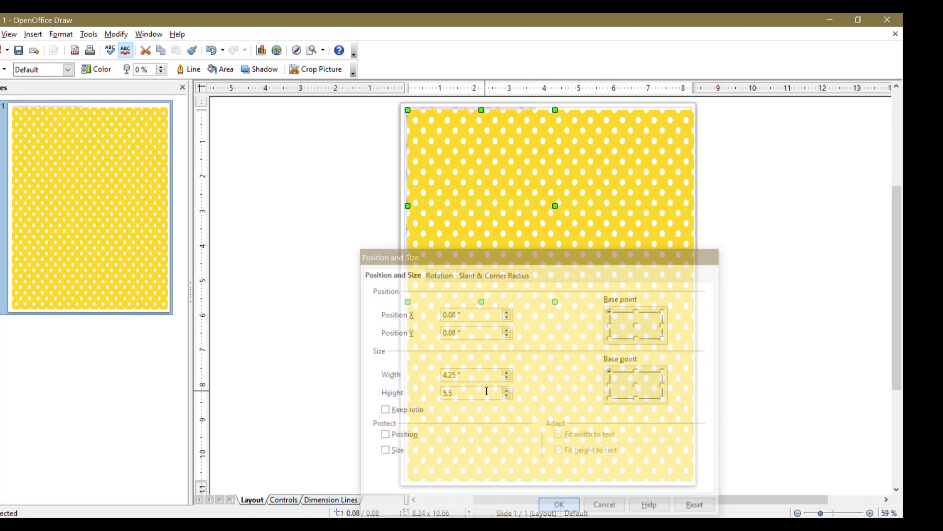
{"action": "right_click", "coordinate": [514, 242]}
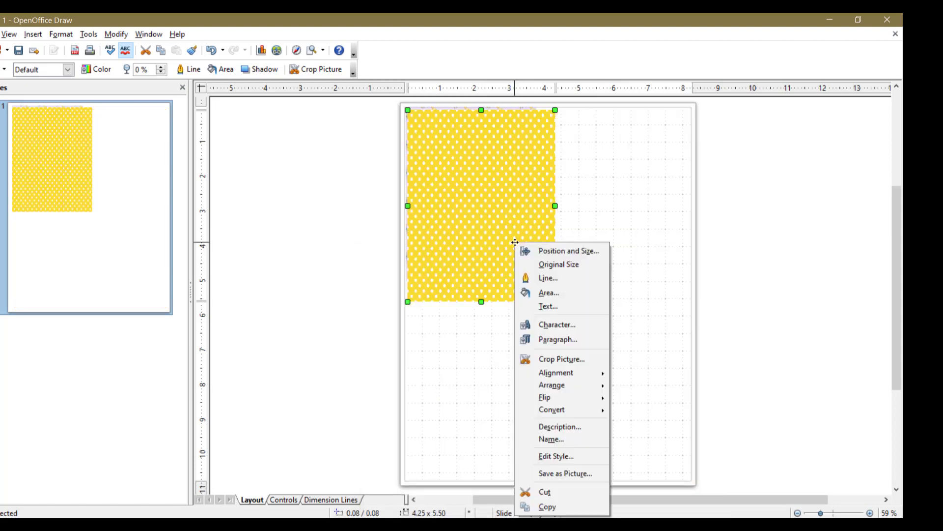
{"action": "mouse_move", "coordinate": [567, 387]}
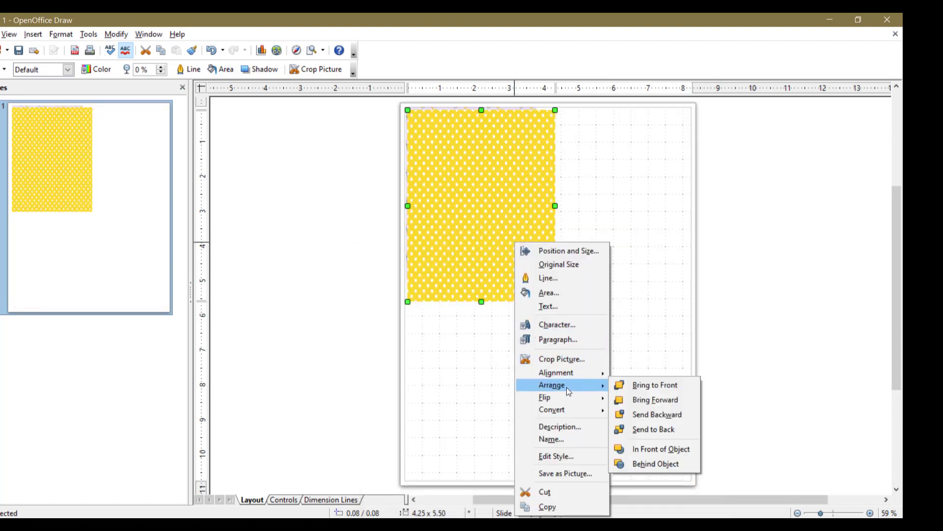
{"action": "left_click", "coordinate": [651, 428]}
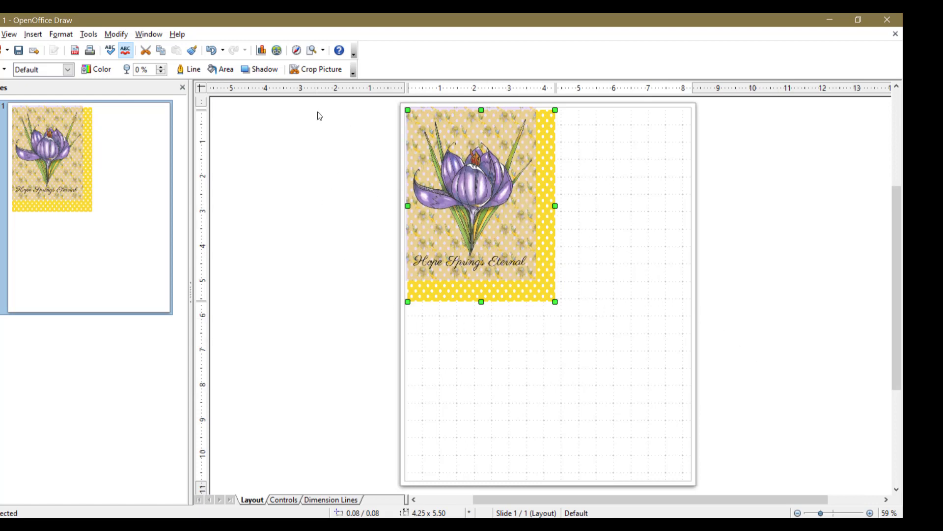
Nudge the crocus and yellow paper together, copy the crocus, and align the paper at 0.16 / 0.00 inches.
{"action": "left_click_drag", "start_coordinate": [315, 102], "coordinate": [546, 286]}
{"action": "left_click_drag", "start_coordinate": [491, 221], "coordinate": [500, 232]}
{"action": "left_click", "coordinate": [316, 238]}
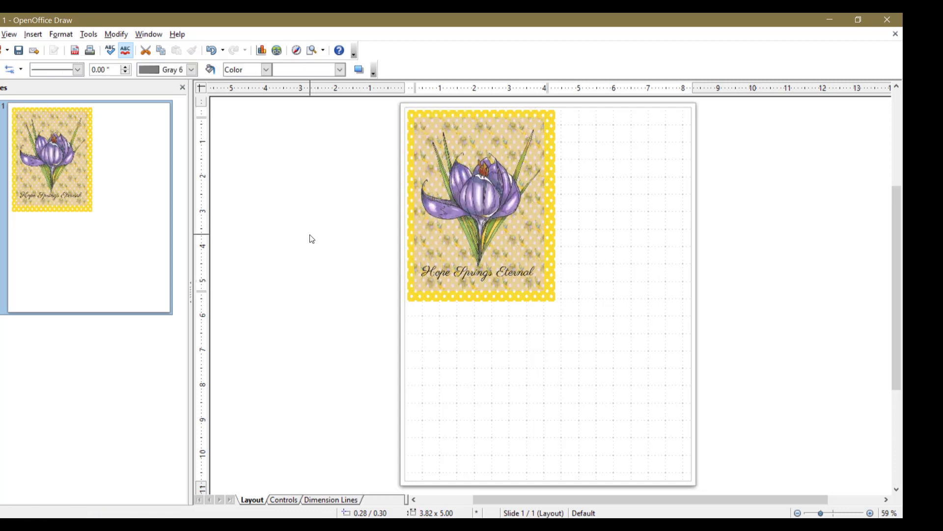
{"action": "left_click", "coordinate": [456, 236]}
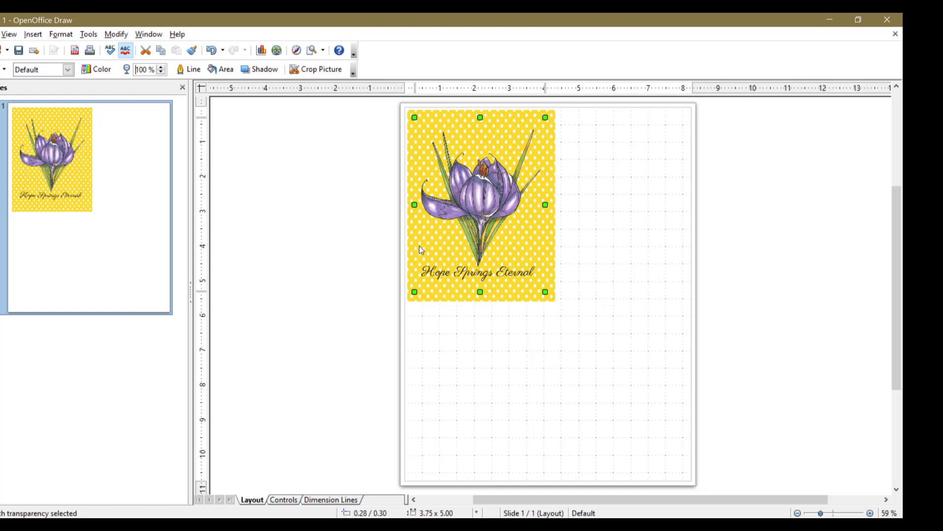
{"action": "right_click", "coordinate": [543, 266]}
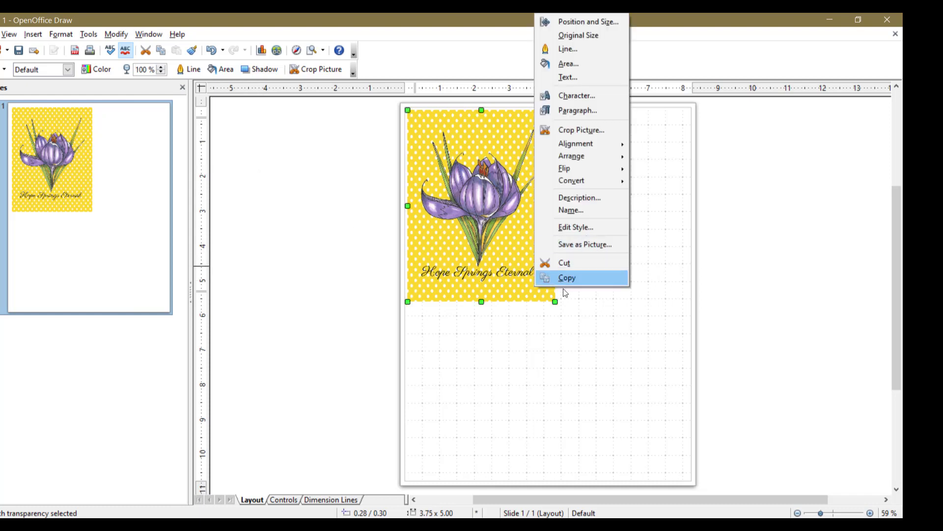
{"action": "left_click", "coordinate": [814, 260]}
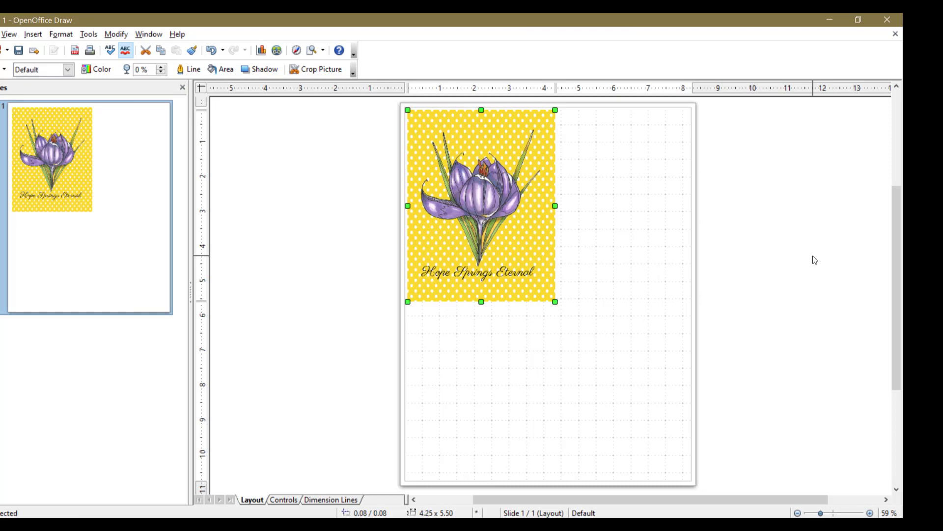
{"action": "mouse_move", "coordinate": [529, 245]}
{"action": "left_mouse_down"}
{"action": "mouse_move", "coordinate": [554, 253]}
{"action": "mouse_move", "coordinate": [563, 324]}
{"action": "mouse_move", "coordinate": [522, 237]}
{"action": "mouse_move", "coordinate": [539, 228]}
{"action": "mouse_move", "coordinate": [527, 234]}
{"action": "left_mouse_up"}
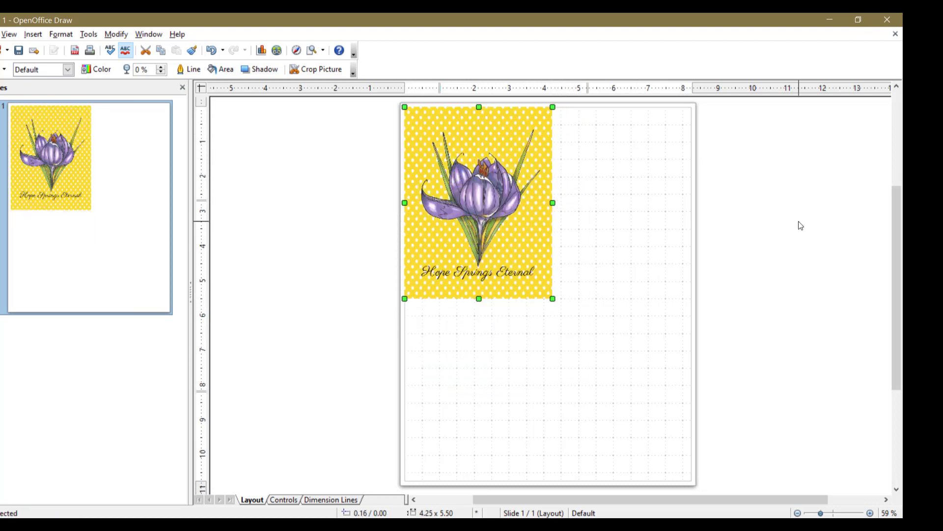
Select the Hope Springs Eternal sentiment and browse to All STAMPS > Early Spring Beauty.
{"action": "left_click", "coordinate": [799, 220]}
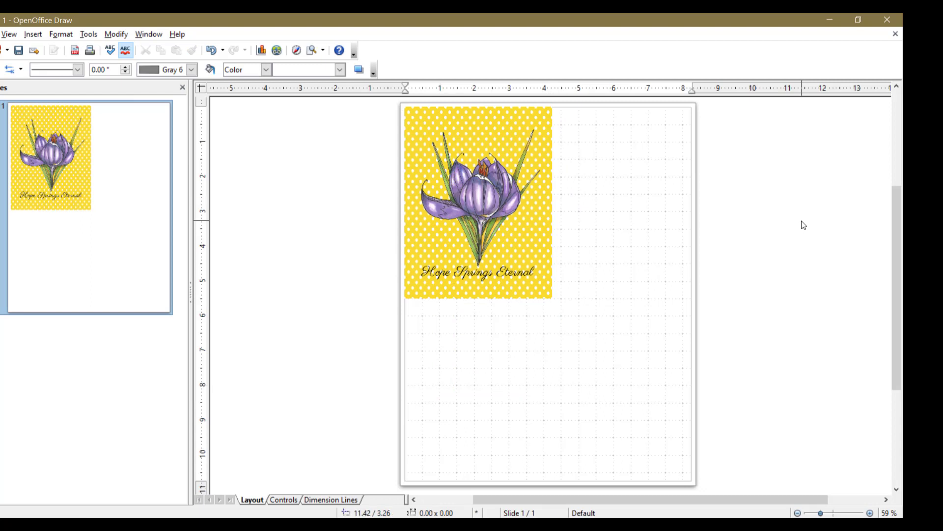
{"action": "left_click", "coordinate": [524, 277]}
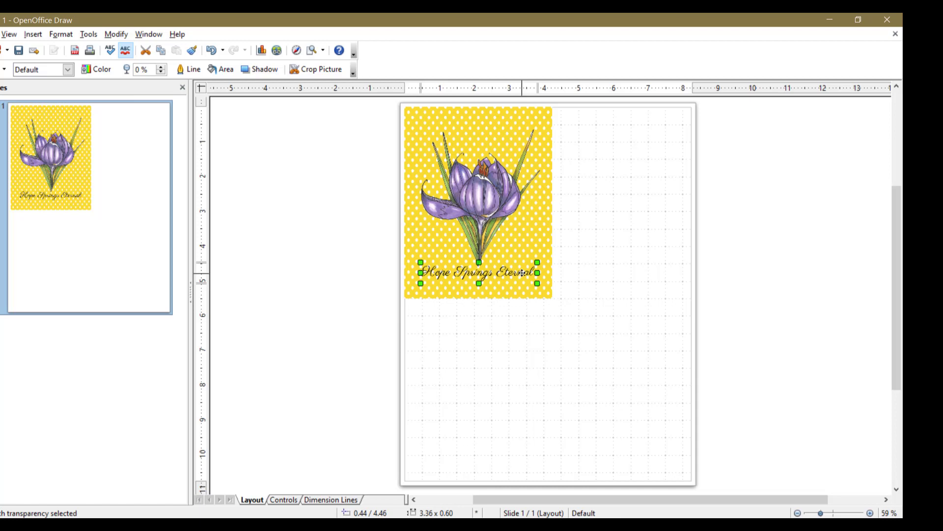
{"action": "left_click", "coordinate": [34, 34]}
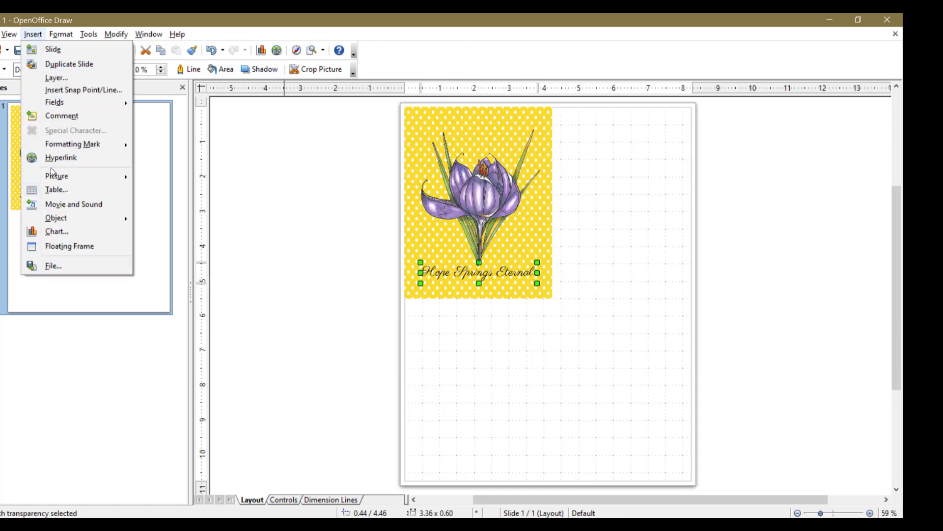
{"action": "mouse_move", "coordinate": [54, 177]}
{"action": "left_click", "coordinate": [163, 176]}
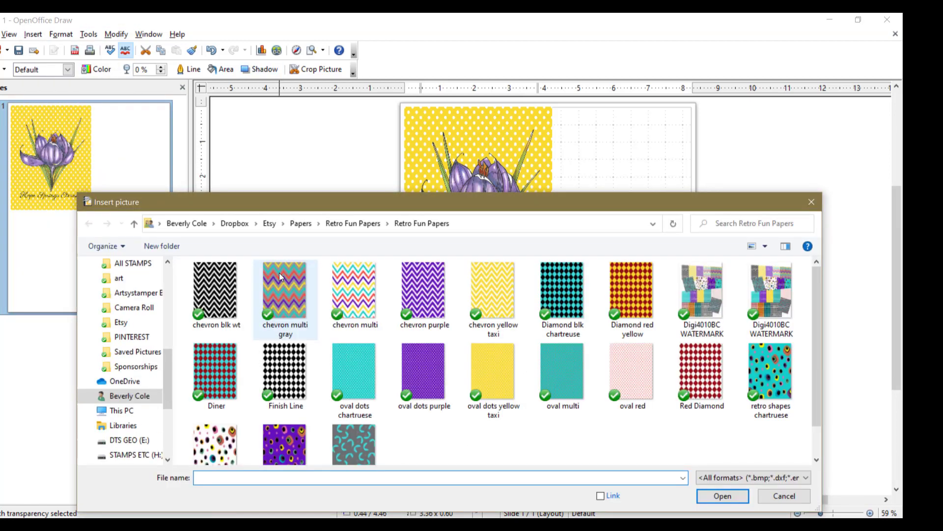
{"action": "left_click", "coordinate": [269, 223]}
{"action": "left_click", "coordinate": [235, 223]}
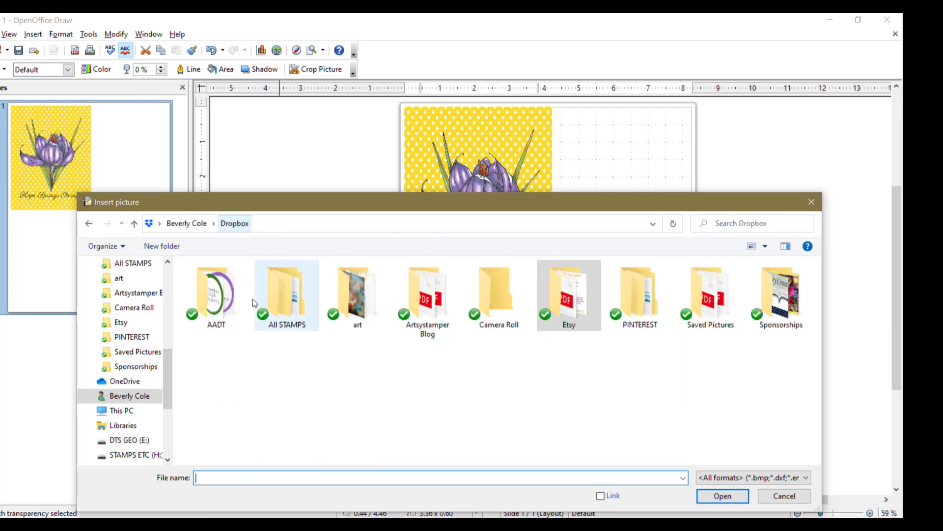
{"action": "double_click", "coordinate": [286, 300]}
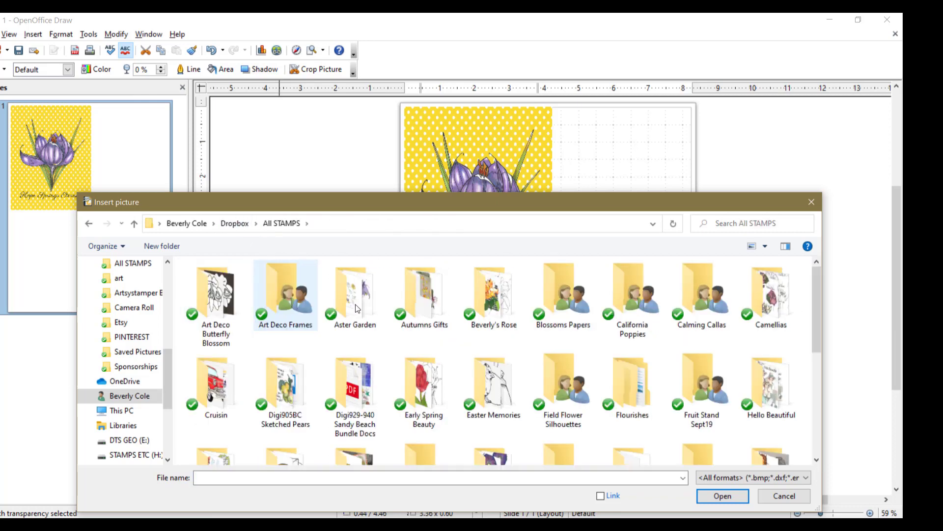
{"action": "double_click", "coordinate": [429, 405]}
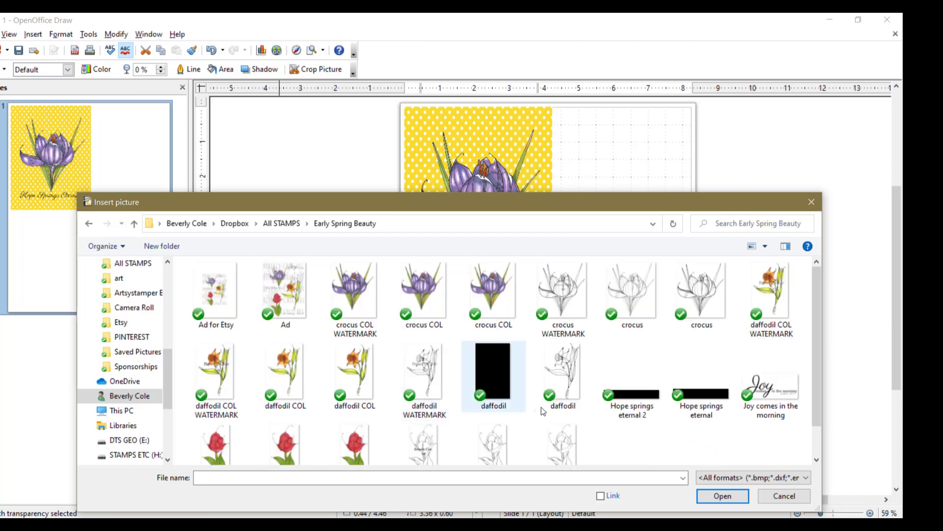
Insert Joy comes in the morning, raise it, and shift the crocus slightly up-right.
{"action": "left_click", "coordinate": [766, 388]}
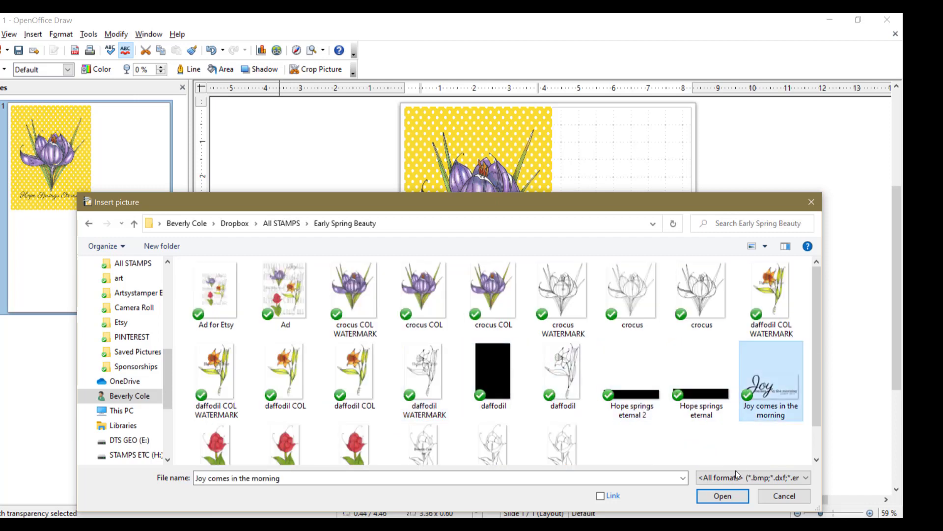
{"action": "left_click", "coordinate": [733, 496]}
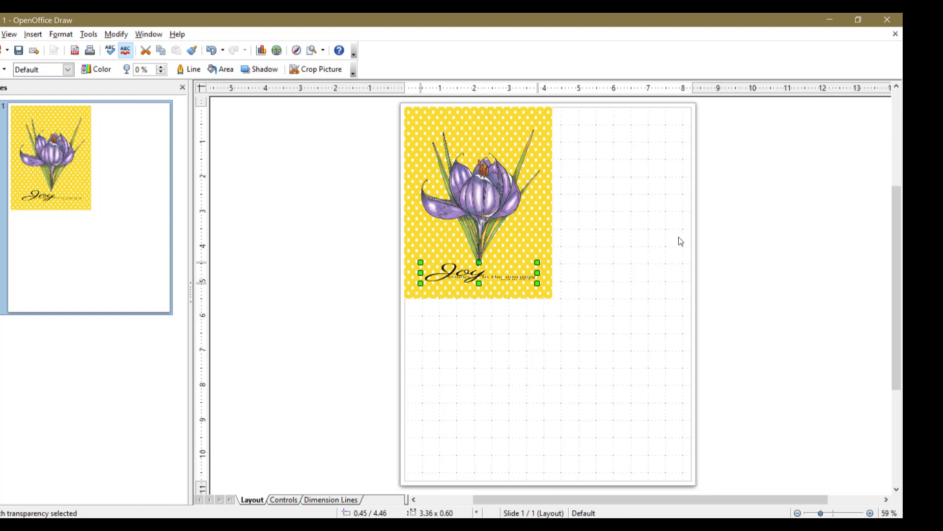
{"action": "left_click_drag", "start_coordinate": [476, 291], "coordinate": [470, 271]}
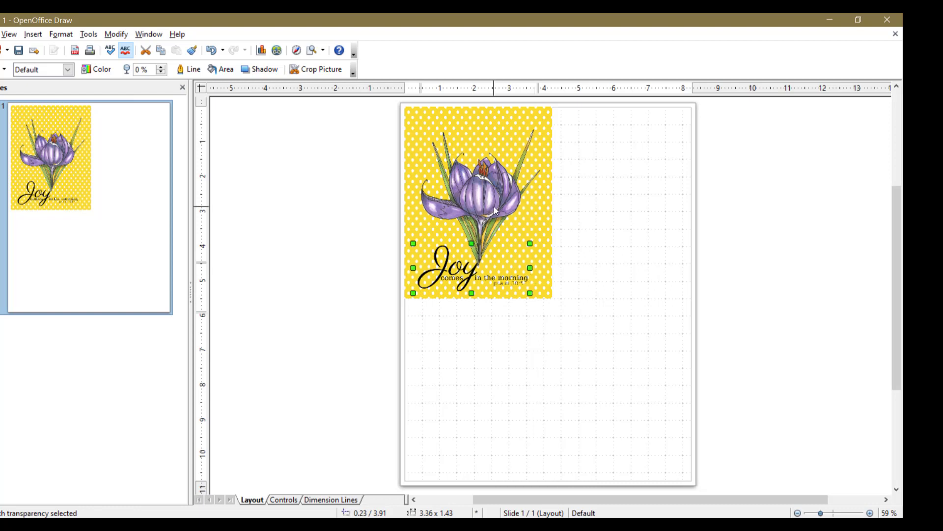
{"action": "left_click_drag", "start_coordinate": [496, 211], "coordinate": [507, 200]}
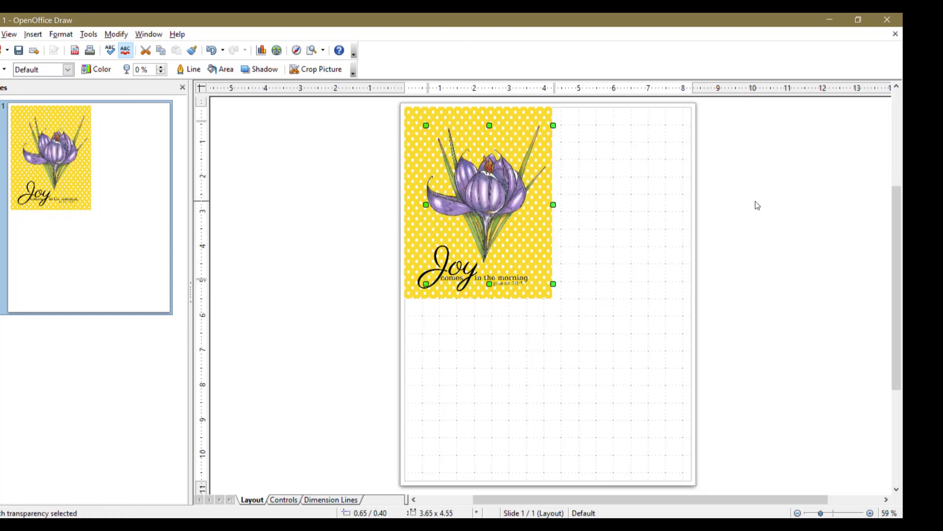
Box-select every object of the yellow crocus card and delete them.
{"action": "left_click", "coordinate": [771, 201]}
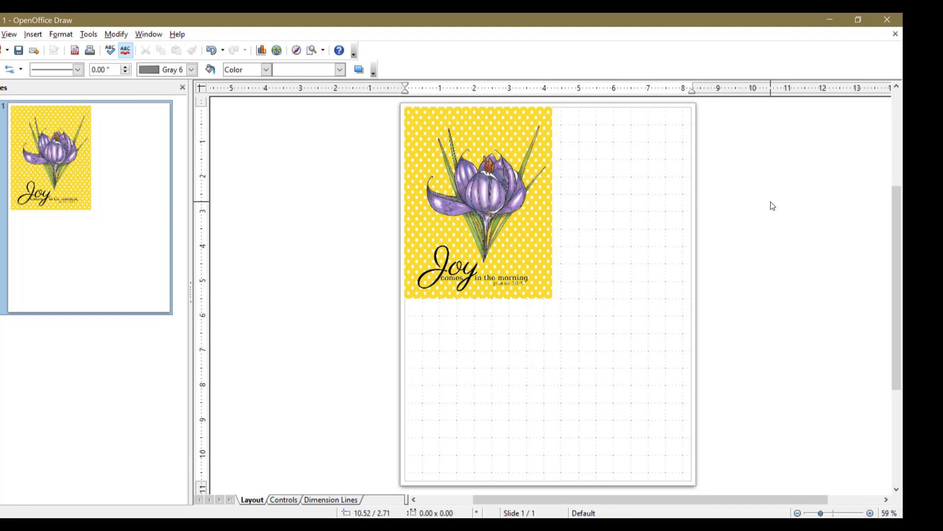
{"action": "right_click", "coordinate": [479, 196]}
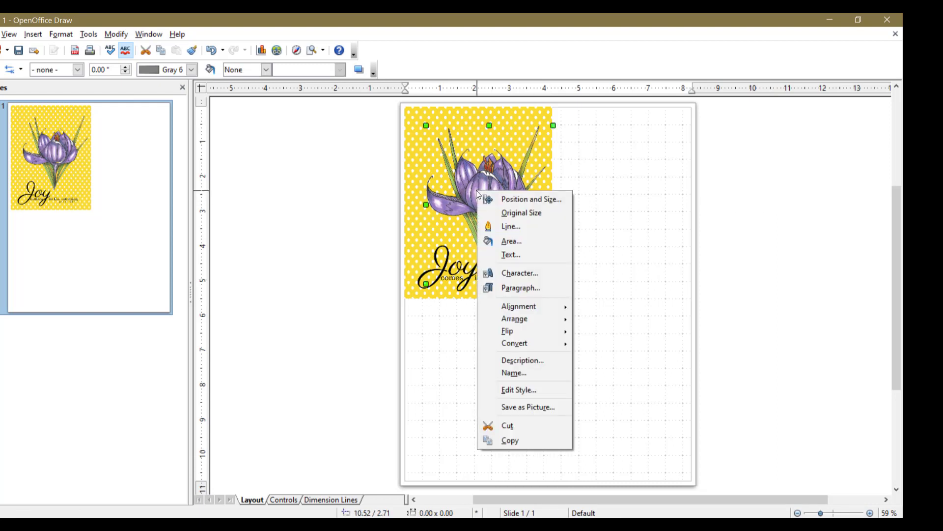
{"action": "left_click", "coordinate": [810, 197]}
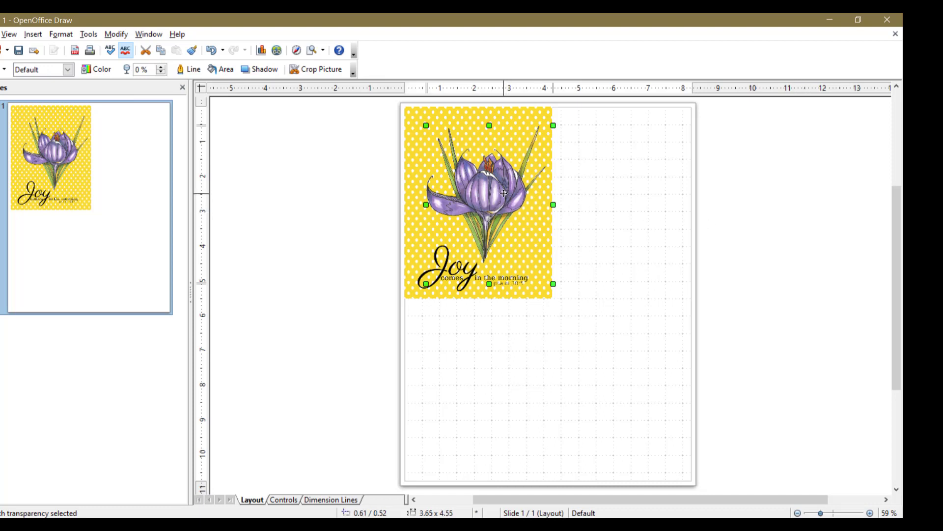
{"action": "left_click_drag", "start_coordinate": [318, 103], "coordinate": [583, 329]}
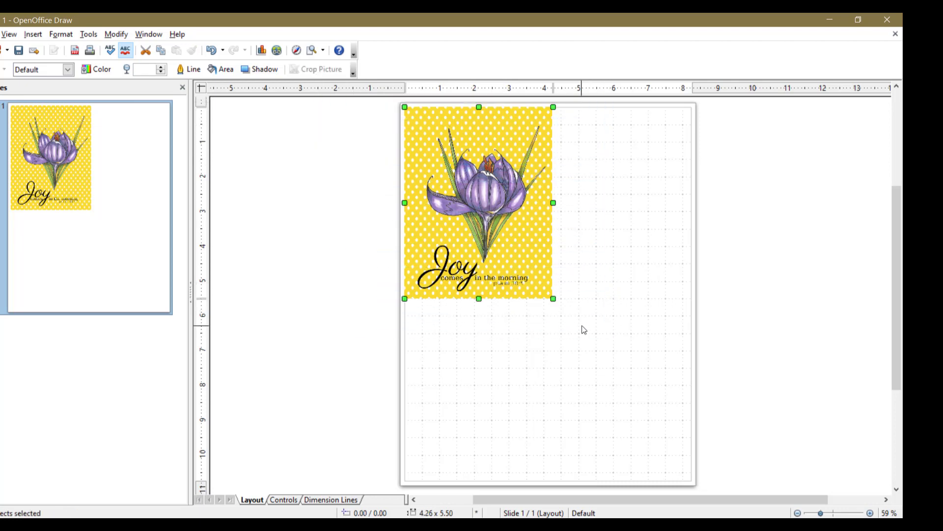
{"action": "key", "text": "Delete"}
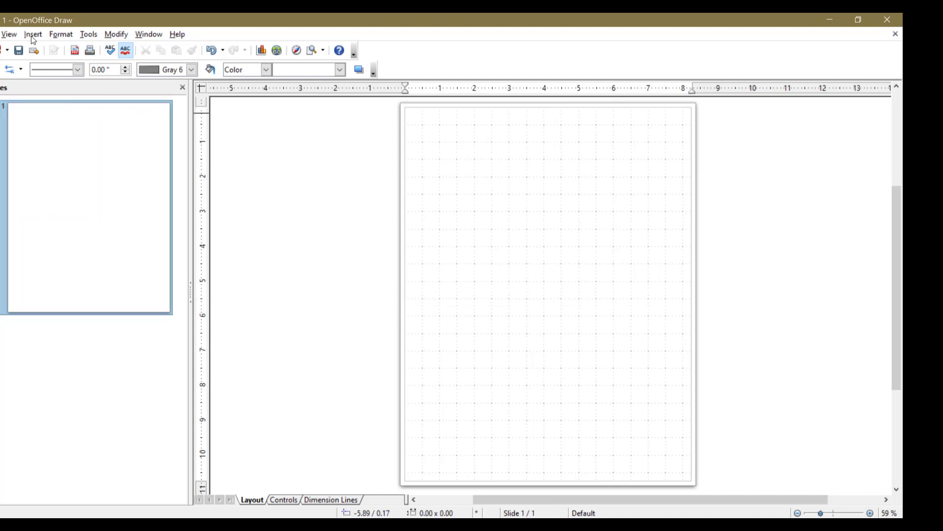
Insert the daffodil COL picture from Early Spring Beauty and select it.
{"action": "left_click", "coordinate": [33, 35]}
{"action": "mouse_move", "coordinate": [57, 177]}
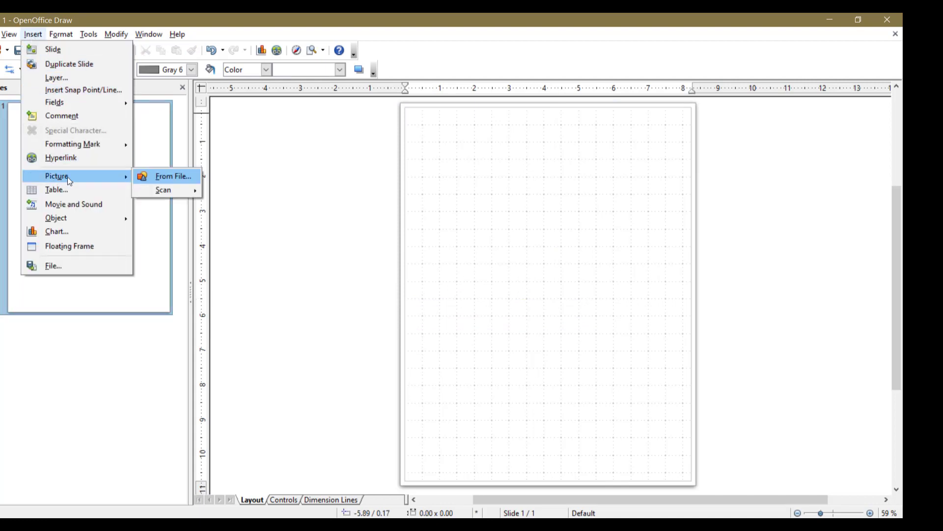
{"action": "left_click", "coordinate": [158, 177]}
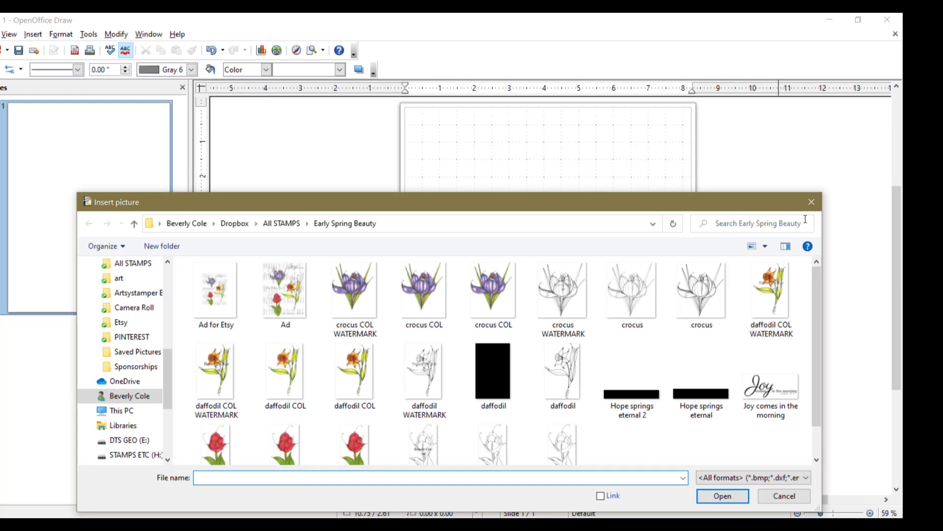
{"action": "double_click", "coordinate": [367, 376]}
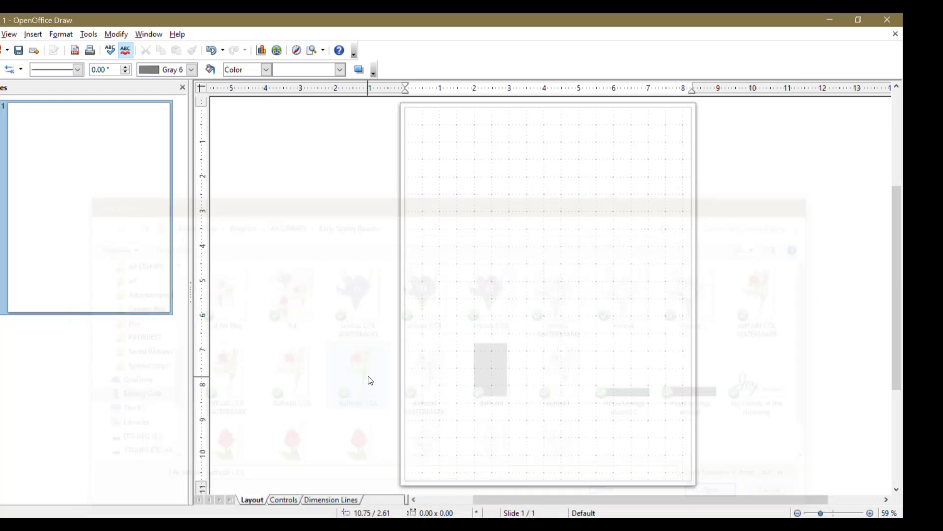
{"action": "left_click", "coordinate": [821, 228]}
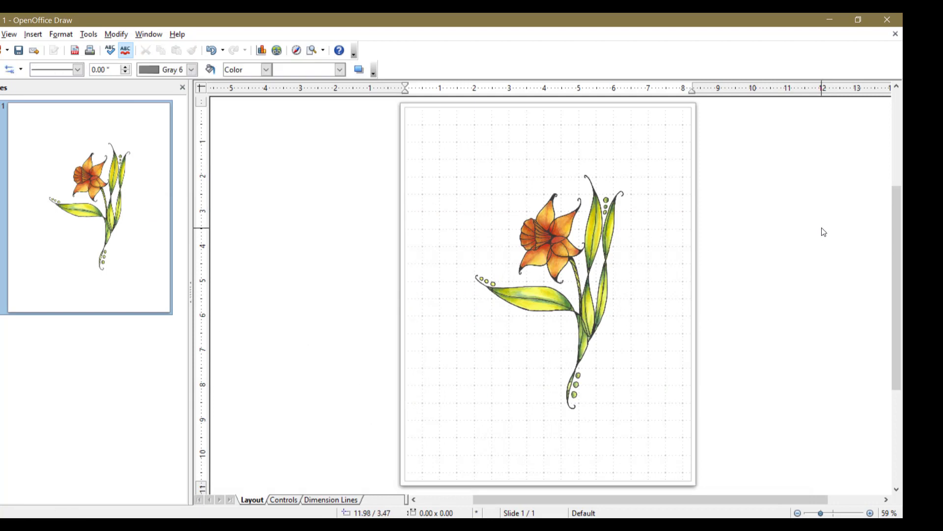
{"action": "left_click", "coordinate": [539, 240]}
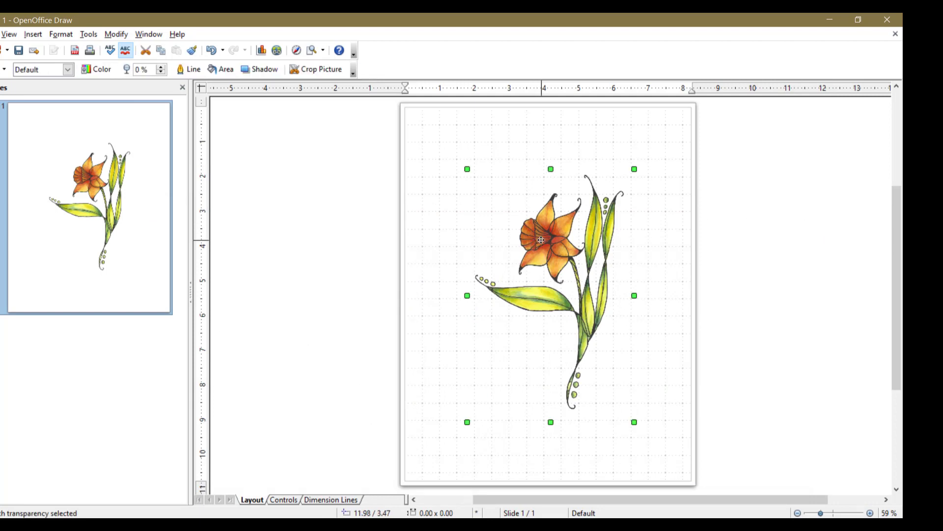
Duplicate the daffodil and position the copy beside the original.
{"action": "right_click", "coordinate": [540, 240]}
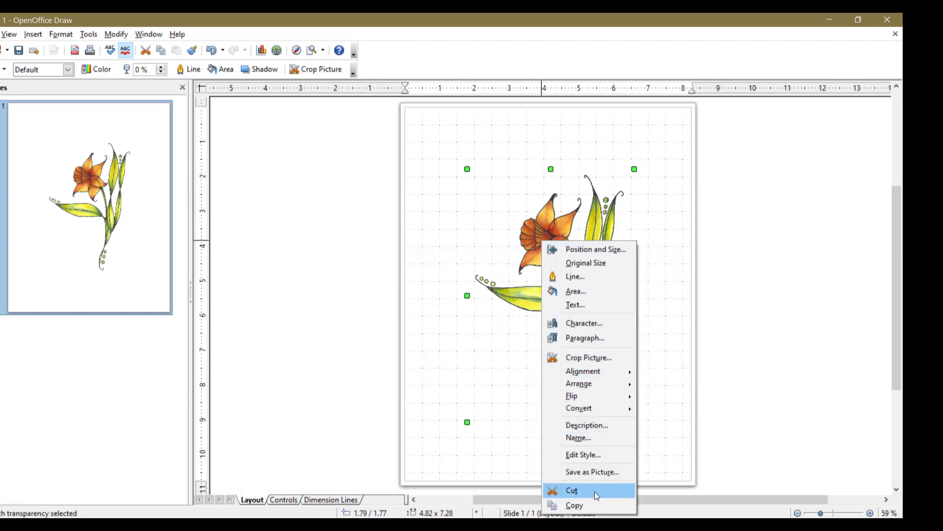
{"action": "left_click", "coordinate": [573, 505]}
{"action": "key", "text": "ctrl+v"}
{"action": "left_click_drag", "start_coordinate": [634, 182], "coordinate": [587, 164]}
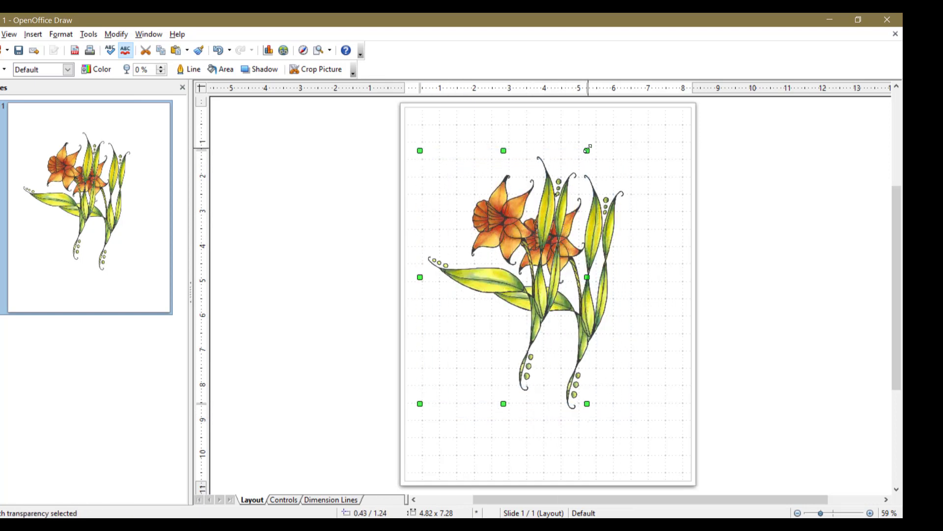
{"action": "left_click_drag", "start_coordinate": [536, 273], "coordinate": [611, 338]}
Shrink the daffodil from 4.82 x 7.28 to 3.48 x 5.27 inches and raise it.
{"action": "left_click", "coordinate": [549, 247]}
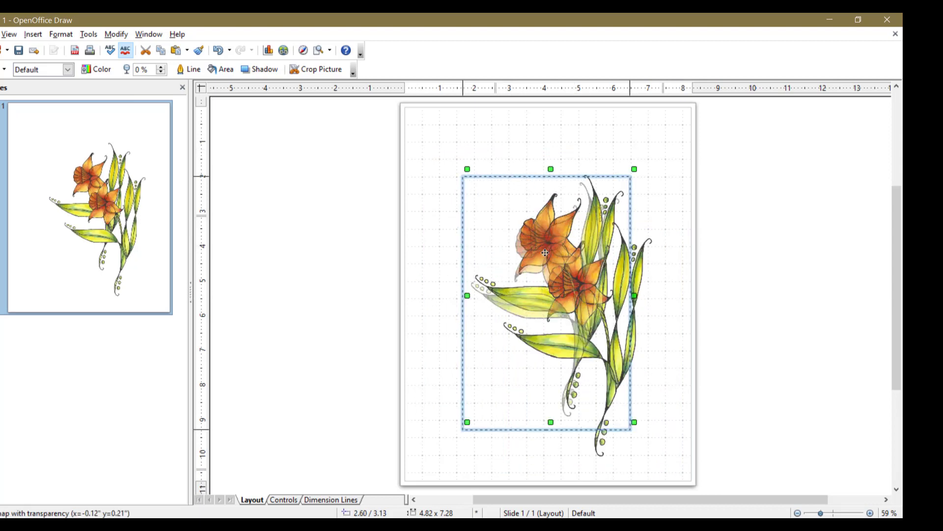
{"action": "left_click_drag", "start_coordinate": [544, 252], "coordinate": [533, 245]}
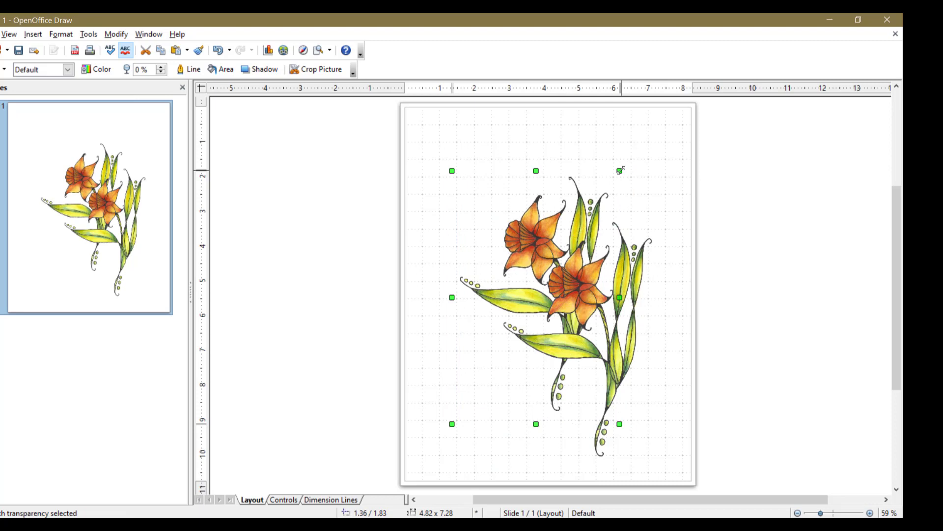
{"action": "left_click_drag", "start_coordinate": [620, 170], "coordinate": [573, 240]}
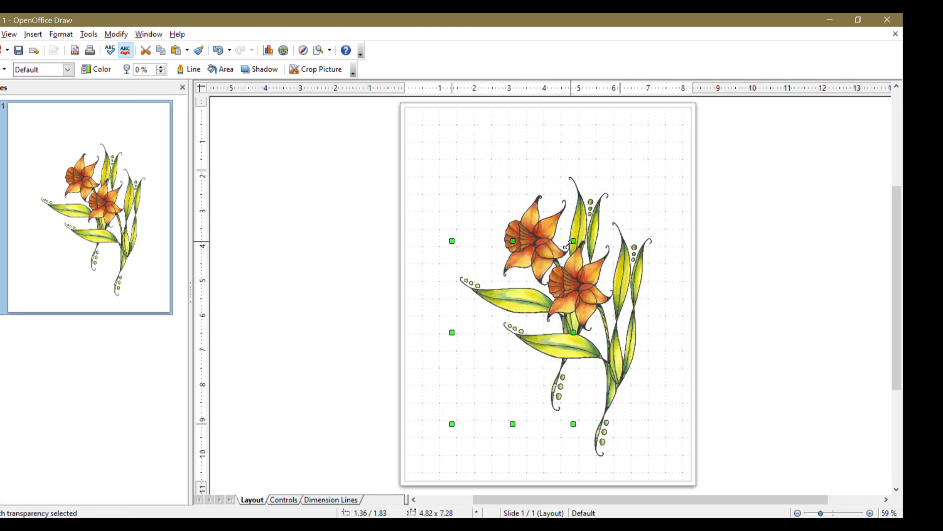
{"action": "left_click_drag", "start_coordinate": [515, 301], "coordinate": [525, 228]}
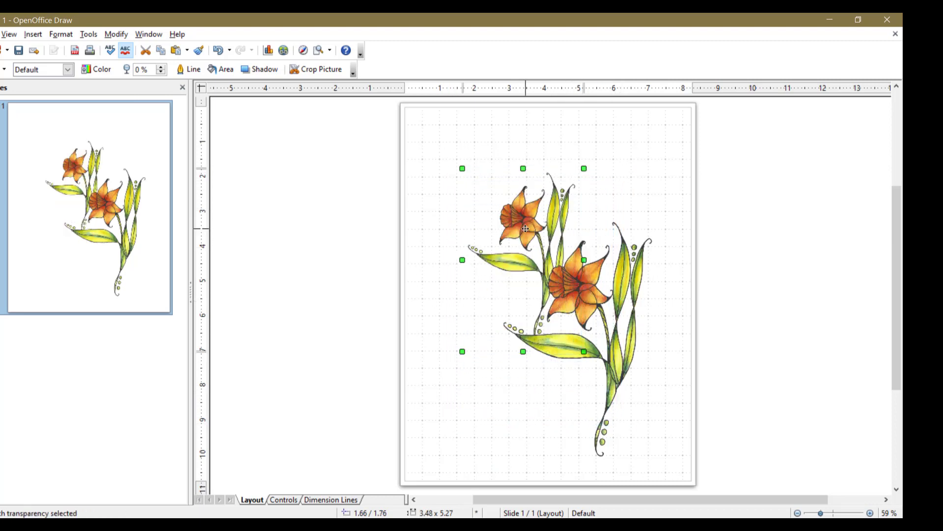
Flip the smaller daffodil horizontally.
{"action": "right_click", "coordinate": [526, 228]}
{"action": "mouse_move", "coordinate": [573, 385]}
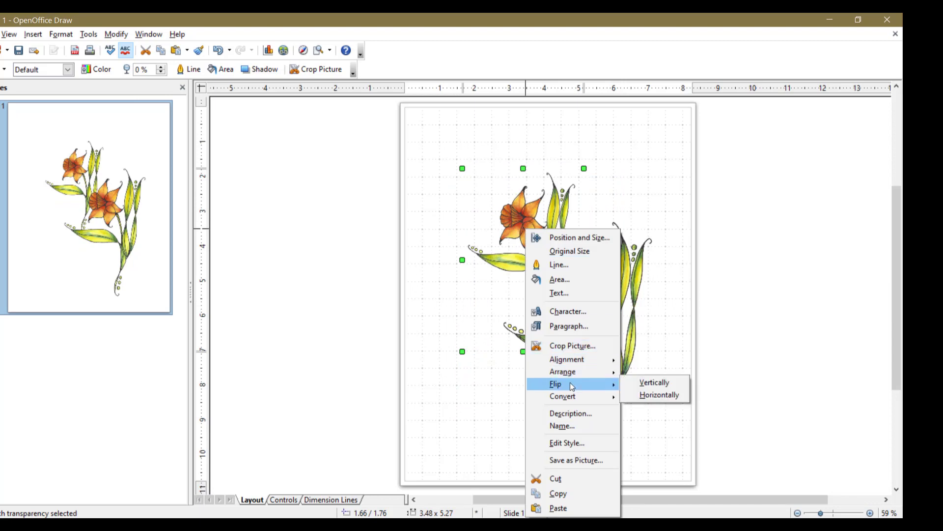
{"action": "left_click", "coordinate": [653, 396]}
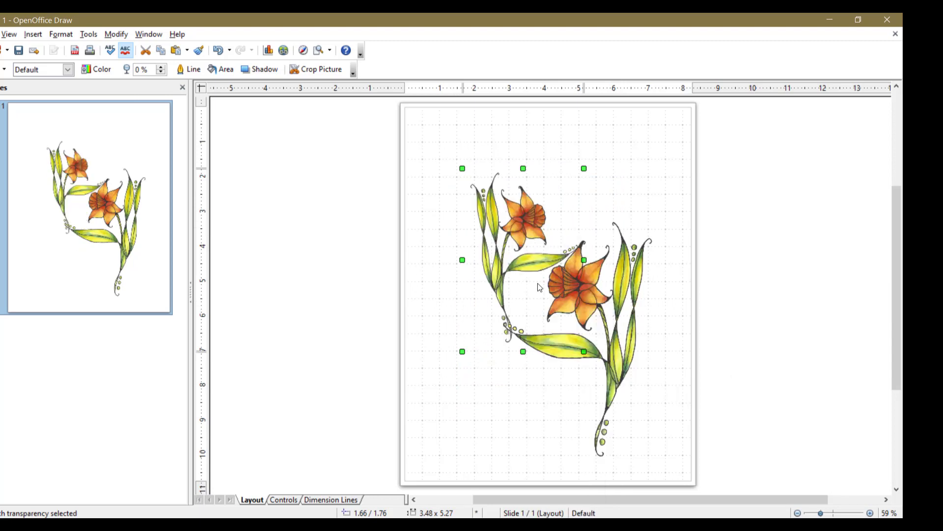
Nudge the mirrored daffodil against the larger one at 2.23 / 2.09 inches.
{"action": "left_click_drag", "start_coordinate": [498, 255], "coordinate": [512, 281]}
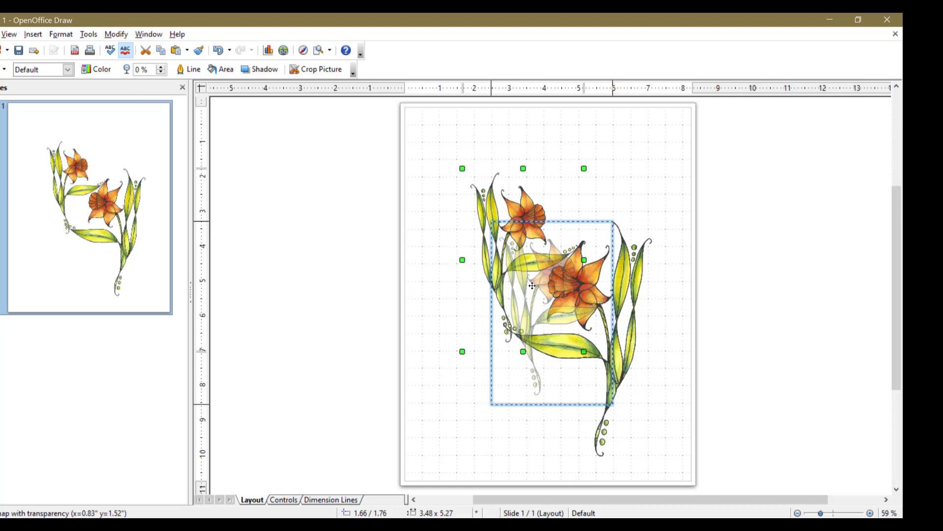
{"action": "left_click_drag", "start_coordinate": [533, 286], "coordinate": [531, 287]}
{"action": "key", "text": "ctrl+z"}
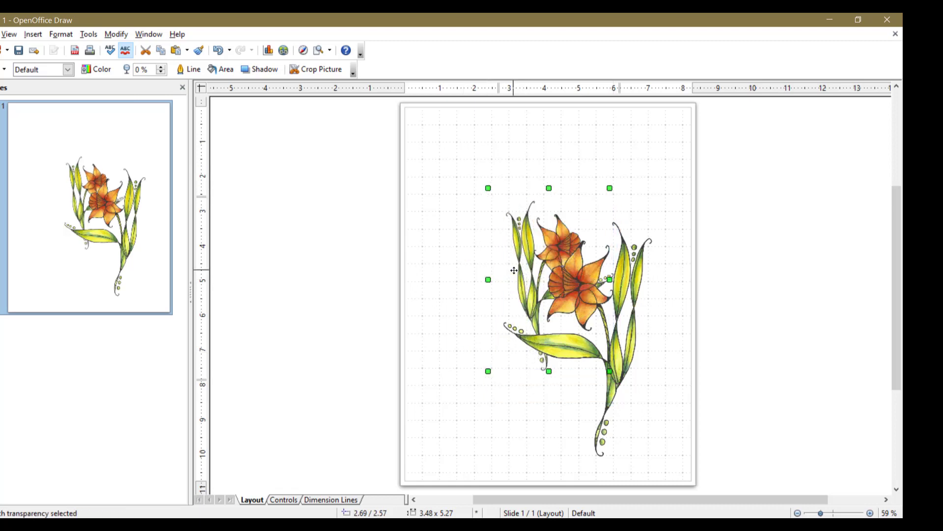
{"action": "left_click", "coordinate": [549, 234]}
{"action": "left_click_drag", "start_coordinate": [548, 234], "coordinate": [549, 231]}
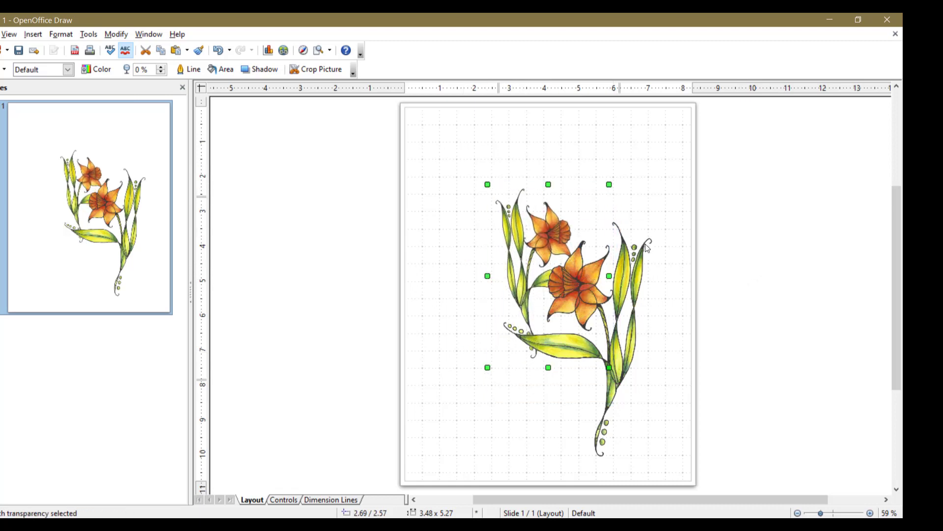
{"action": "key", "text": "ctrl+z"}
{"action": "left_click_drag", "start_coordinate": [566, 234], "coordinate": [556, 219]}
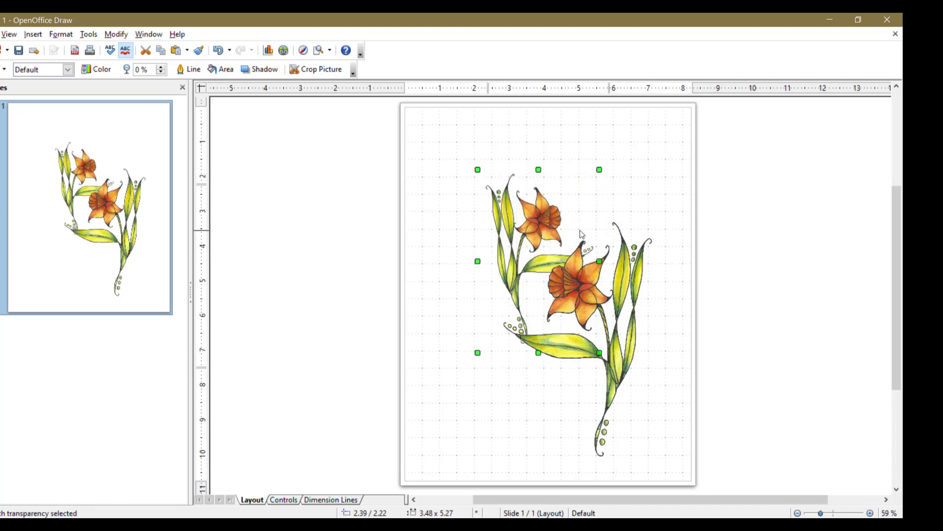
{"action": "key", "text": "ctrl+z"}
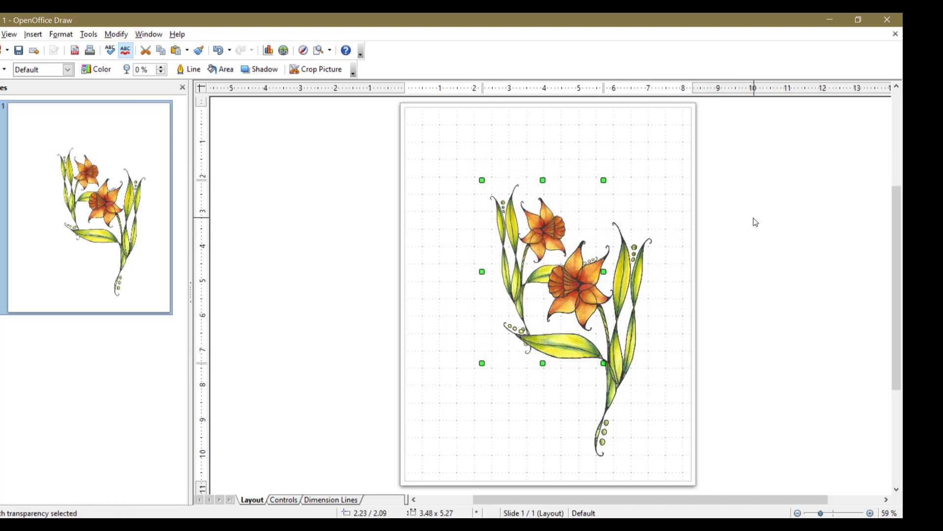
Place a third daffodil at the top-left, shrunk to 2.69 x 4.07 inches.
{"action": "right_click", "coordinate": [755, 222]}
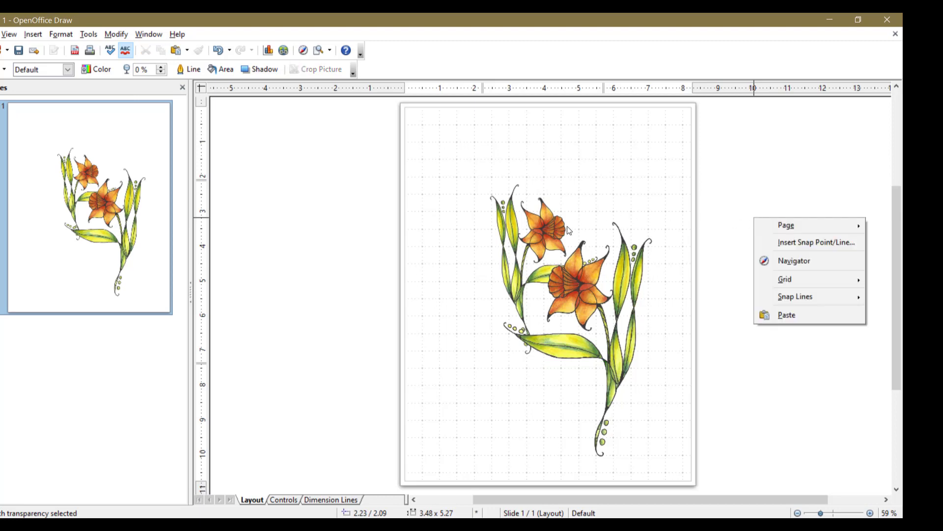
{"action": "key", "text": "v"}
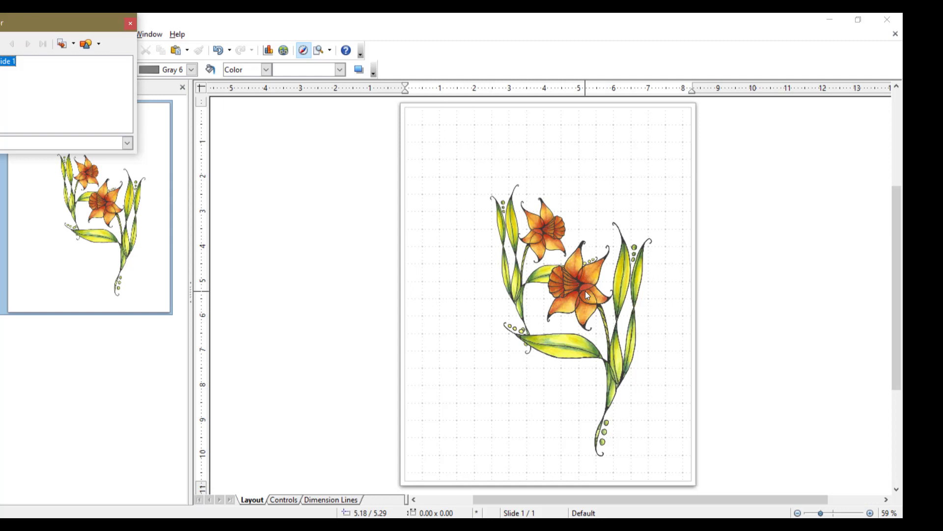
{"action": "left_click_drag", "start_coordinate": [585, 290], "coordinate": [488, 192]}
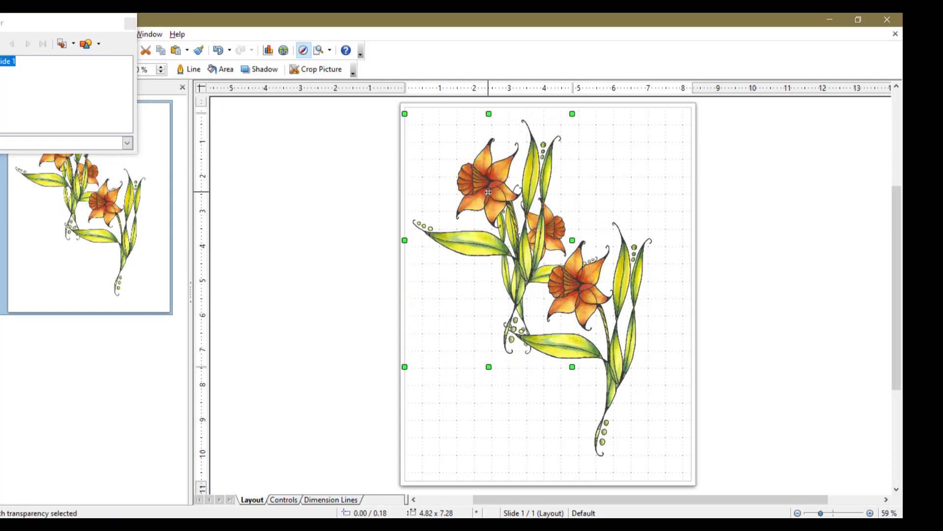
{"action": "left_click_drag", "start_coordinate": [452, 276], "coordinate": [524, 176]}
Send the top daffodil behind the other flower and move it right.
{"action": "right_click", "coordinate": [539, 204]}
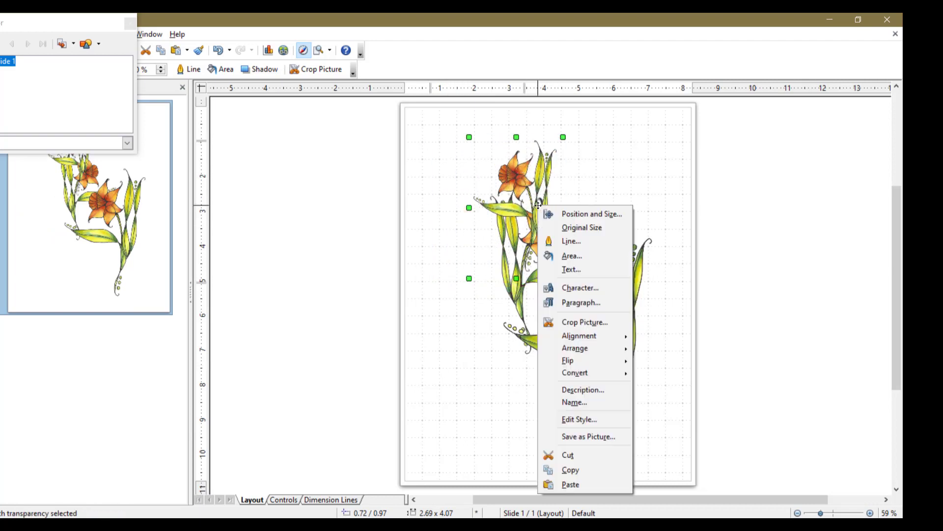
{"action": "mouse_move", "coordinate": [599, 349]}
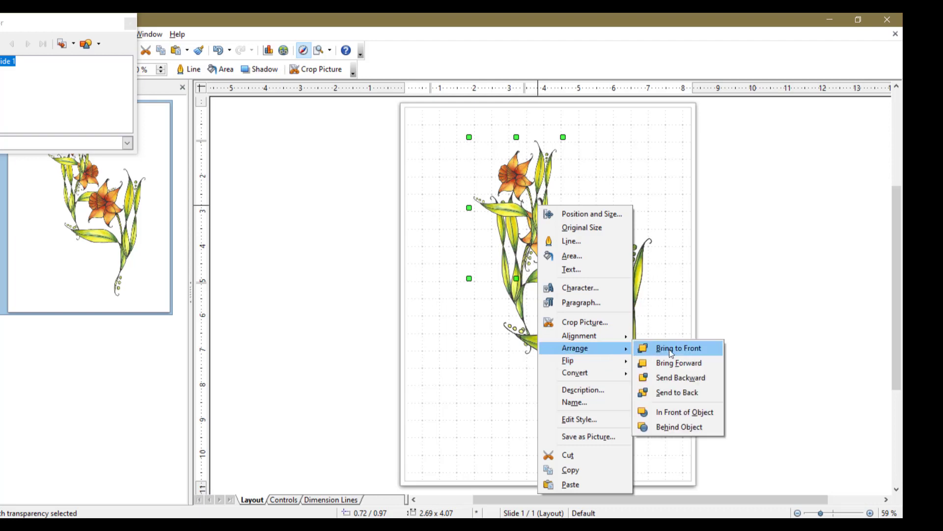
{"action": "left_click", "coordinate": [687, 393]}
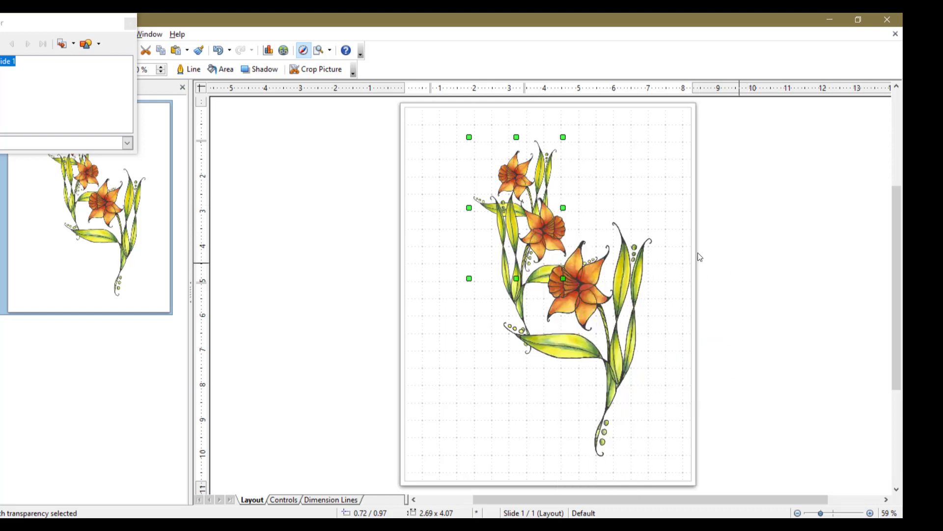
{"action": "left_click_drag", "start_coordinate": [516, 183], "coordinate": [611, 175]}
Move the lower flower, then place the small flower upper-left and flip it horizontally.
{"action": "left_click", "coordinate": [544, 228]}
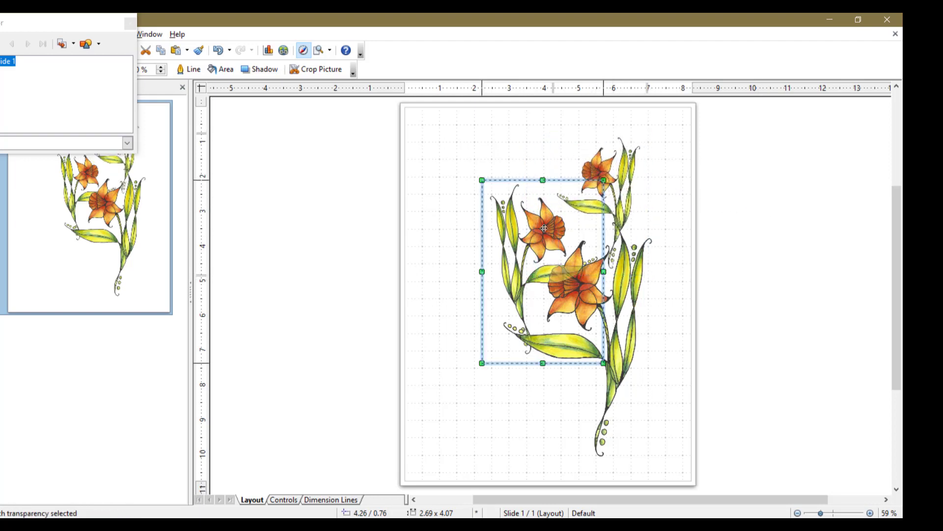
{"action": "left_click_drag", "start_coordinate": [543, 228], "coordinate": [509, 225]}
{"action": "left_click_drag", "start_coordinate": [608, 187], "coordinate": [488, 169]}
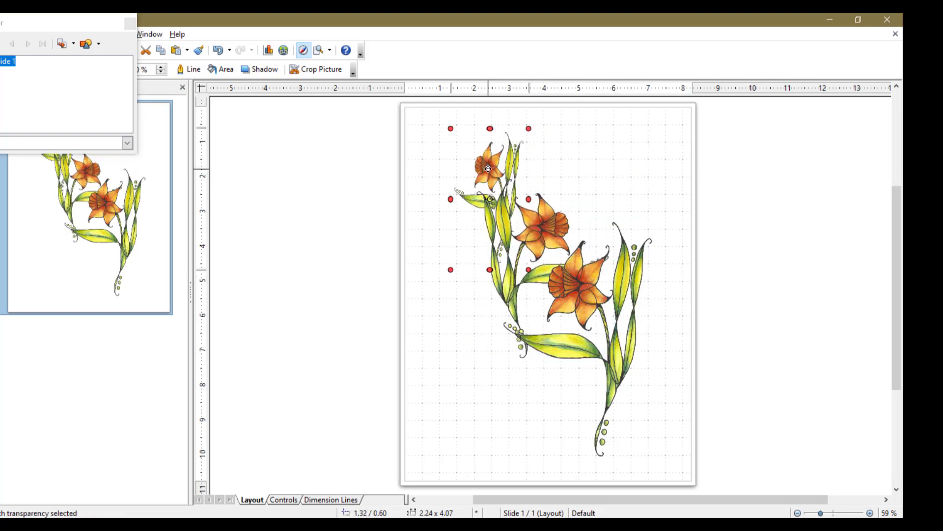
{"action": "right_click", "coordinate": [488, 169]}
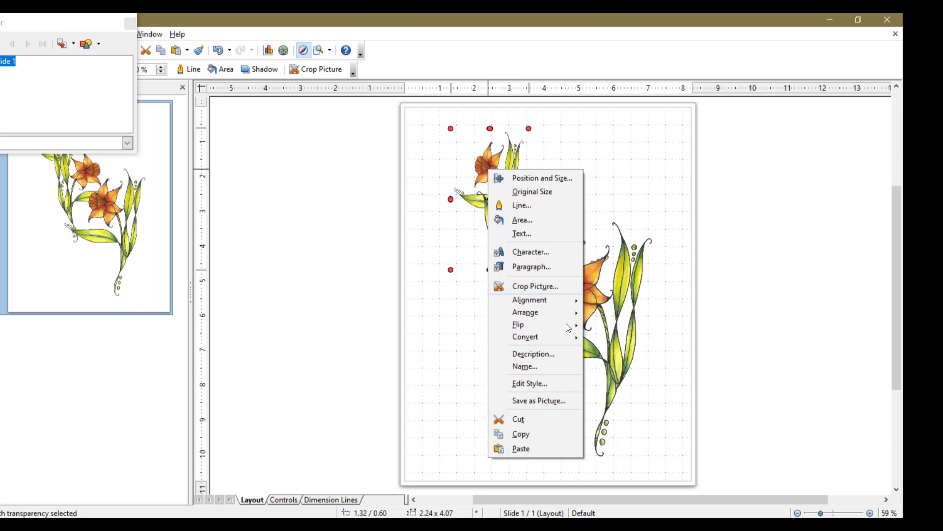
{"action": "mouse_move", "coordinate": [568, 325]}
{"action": "left_click", "coordinate": [627, 335]}
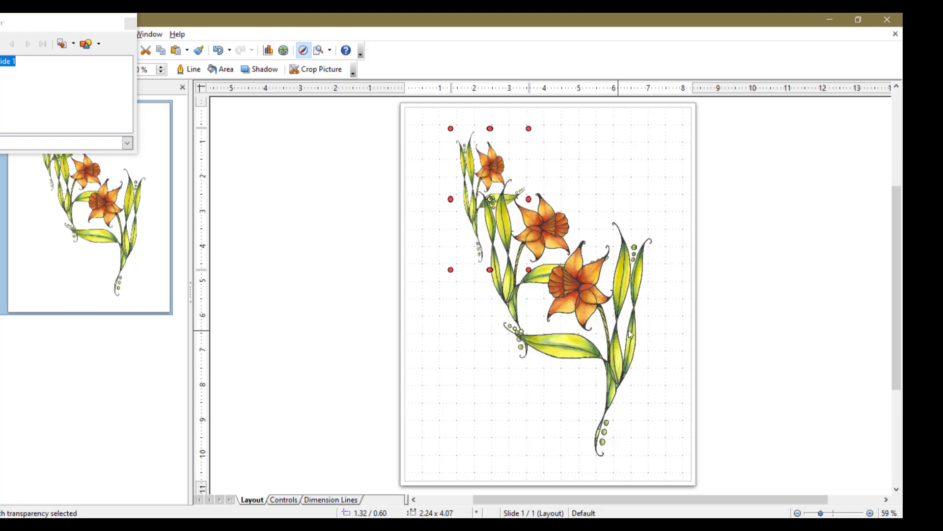
Resize the flipped daffodil to 2.33 x 4.07 inches and shift it right against the stems.
{"action": "left_click_drag", "start_coordinate": [490, 174], "coordinate": [495, 172]}
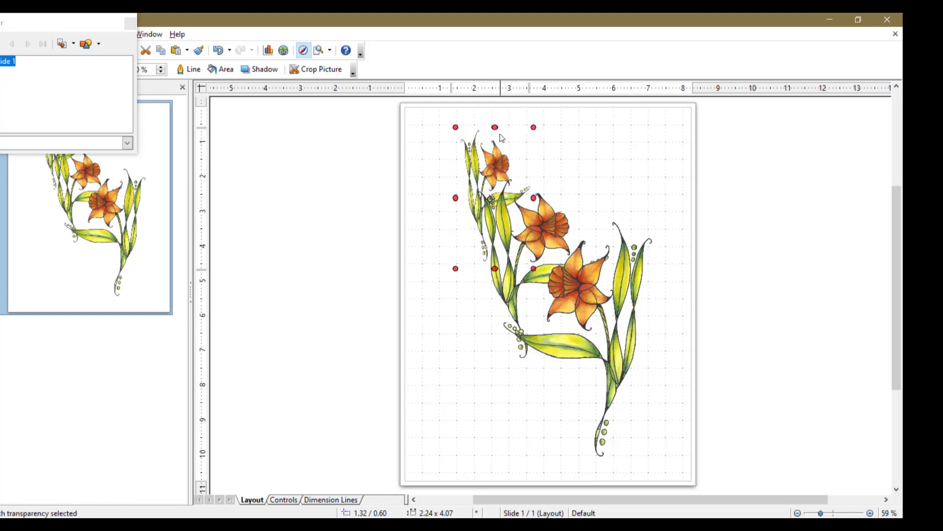
{"action": "left_click_drag", "start_coordinate": [495, 127], "coordinate": [448, 125]}
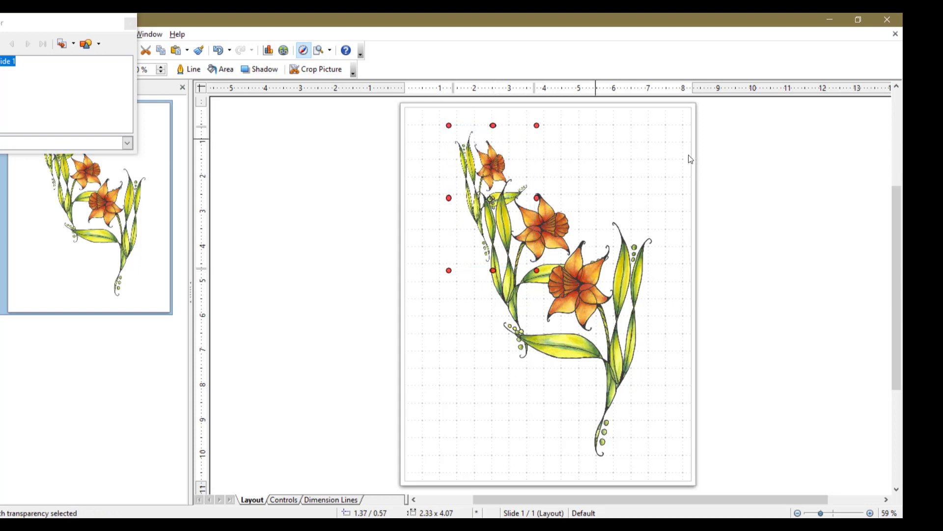
{"action": "left_click", "coordinate": [794, 175]}
{"action": "left_click", "coordinate": [502, 169]}
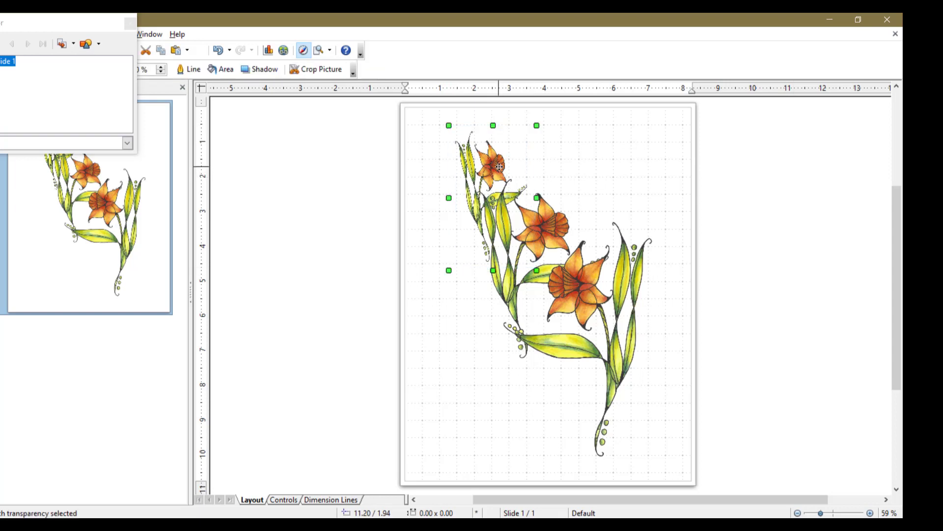
{"action": "left_click_drag", "start_coordinate": [502, 169], "coordinate": [520, 164]}
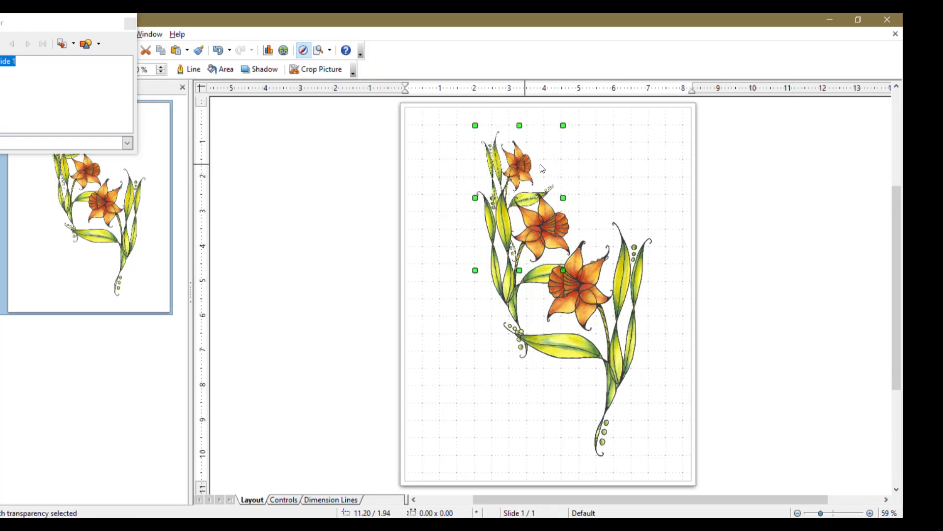
{"action": "left_click", "coordinate": [812, 194]}
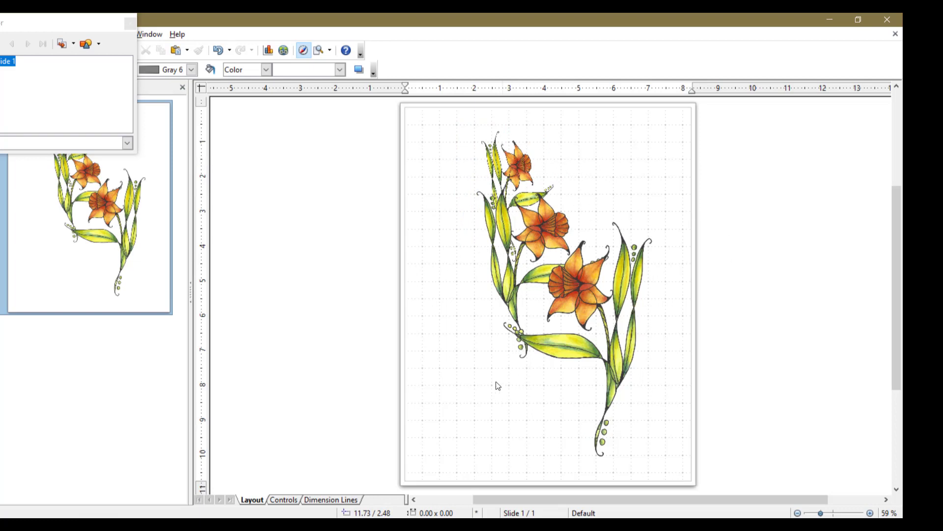
Insert the 5.69 x 0.90-inch Hope springs eternal 2 picture and drag it toward the page bottom.
{"action": "left_click", "coordinate": [130, 23]}
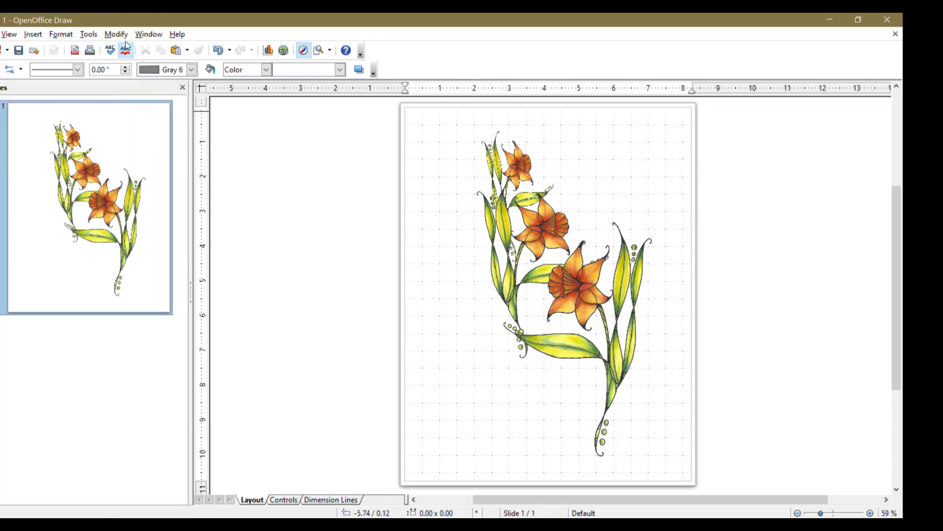
{"action": "left_click", "coordinate": [33, 34]}
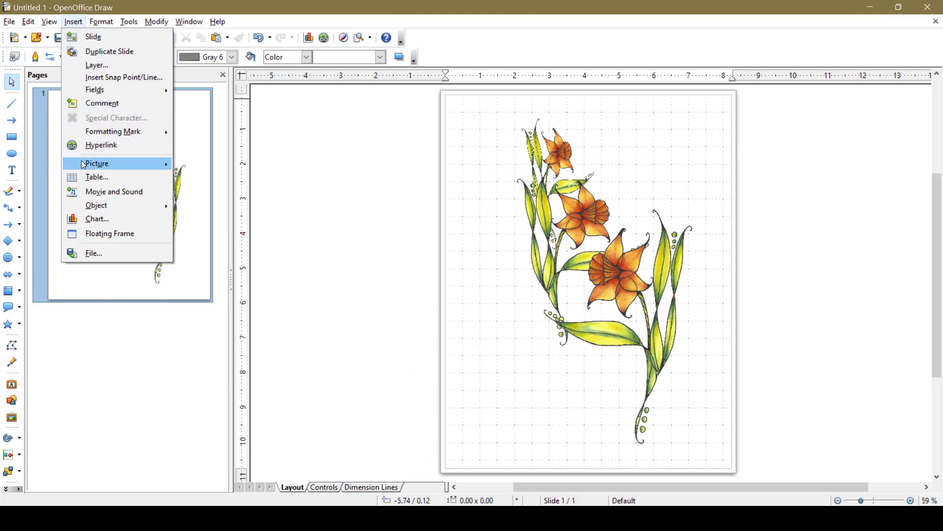
{"action": "mouse_move", "coordinate": [82, 161]}
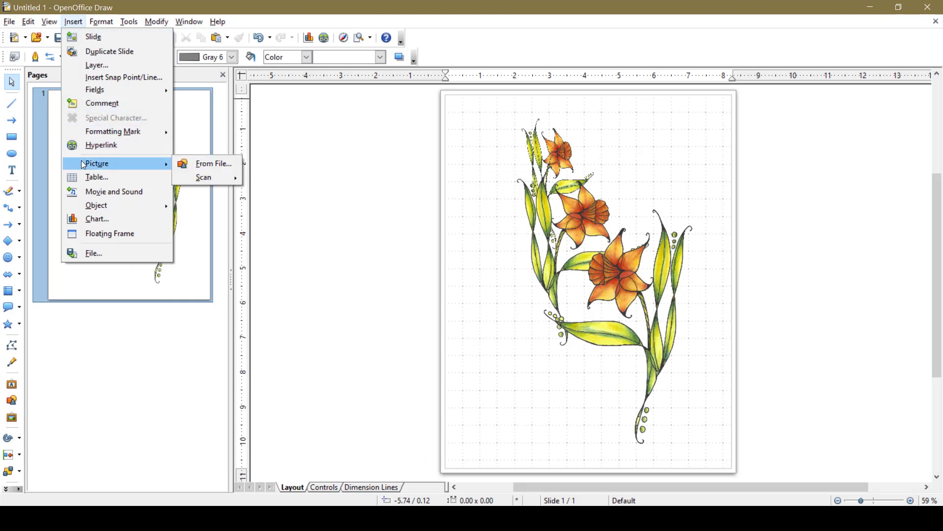
{"action": "left_click", "coordinate": [197, 167]}
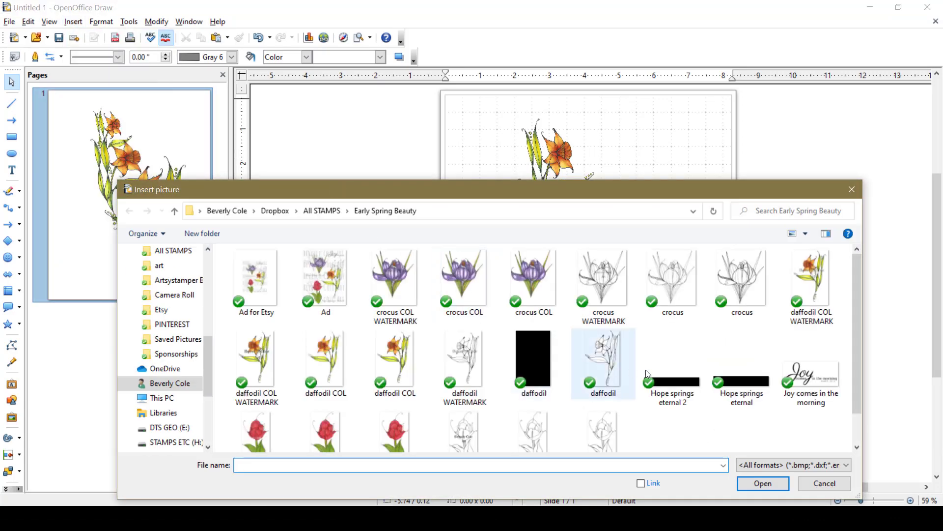
{"action": "left_click", "coordinate": [676, 385]}
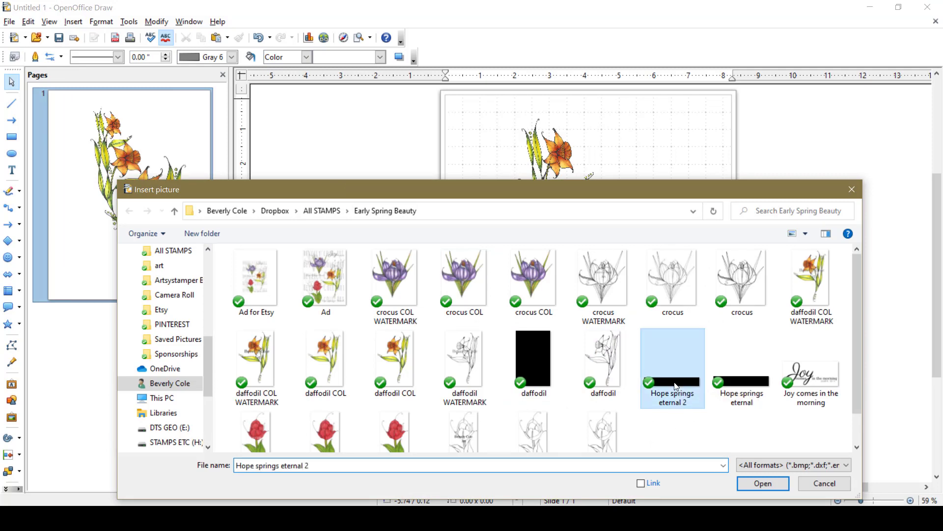
{"action": "left_click", "coordinate": [782, 486]}
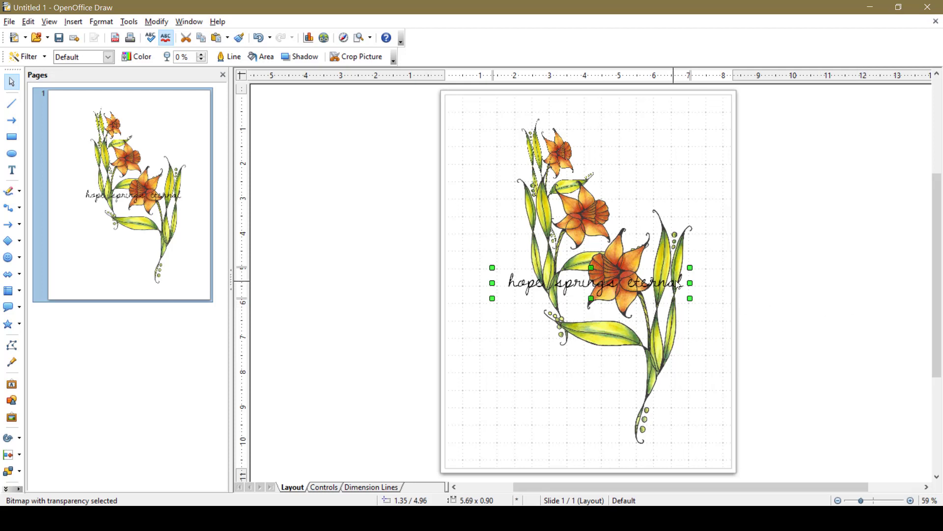
{"action": "left_click_drag", "start_coordinate": [674, 283], "coordinate": [701, 399]}
Rotate the small top daffodil slightly and slant its top to the left.
{"action": "left_click", "coordinate": [834, 389]}
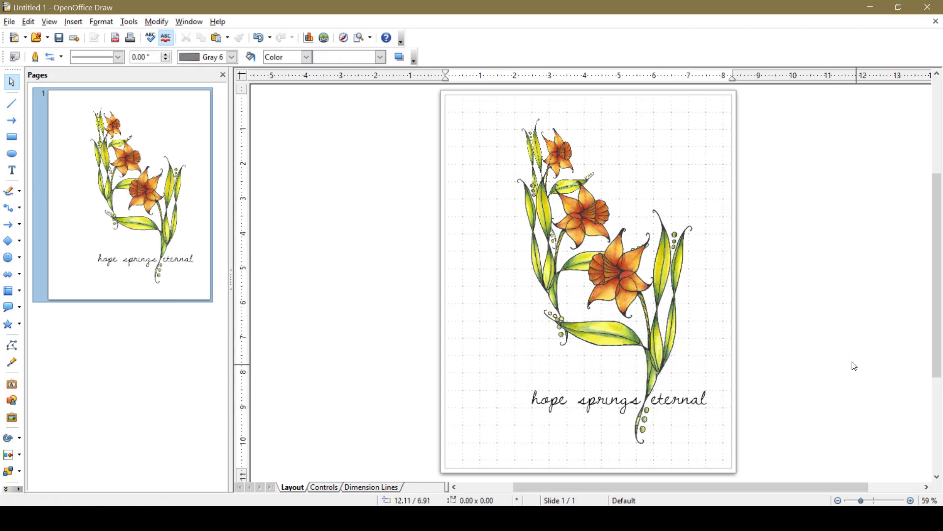
{"action": "left_click_drag", "start_coordinate": [558, 155], "coordinate": [542, 156]}
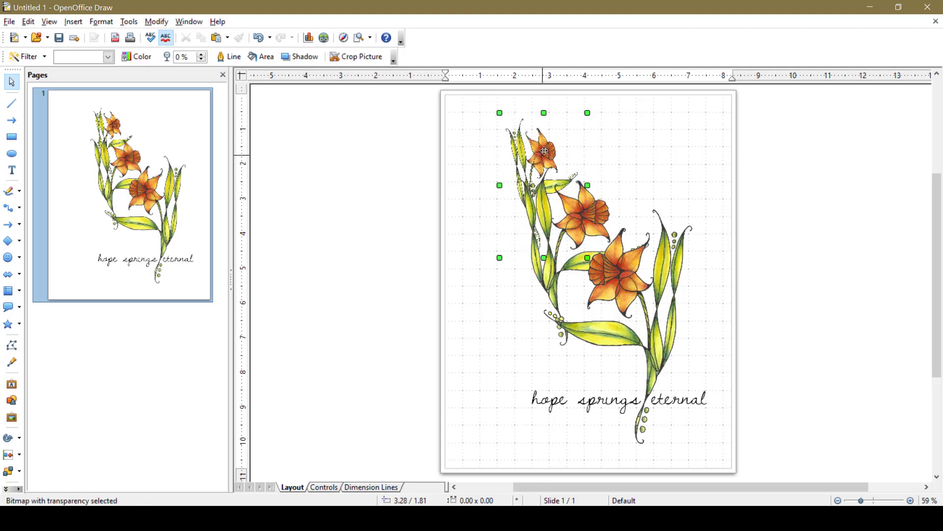
{"action": "left_click", "coordinate": [588, 111]}
{"action": "left_click_drag", "start_coordinate": [589, 110], "coordinate": [531, 140]}
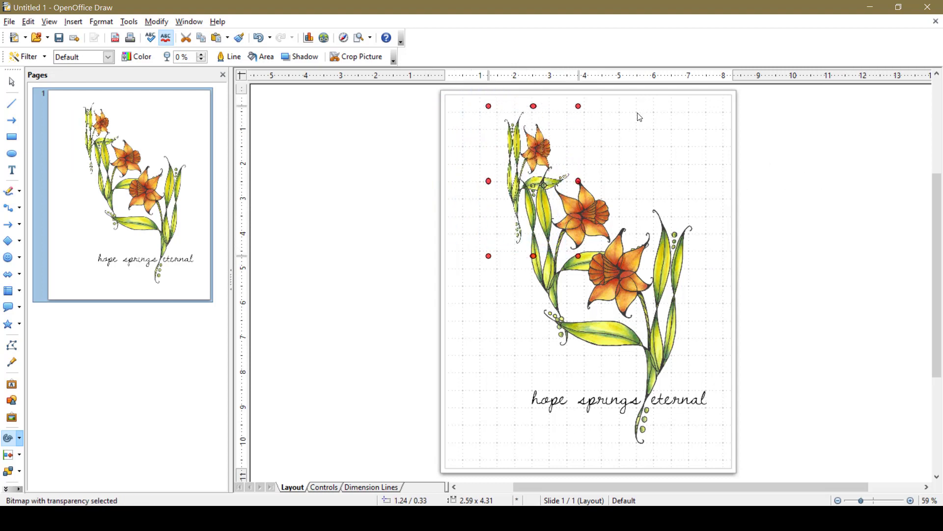
{"action": "left_click_drag", "start_coordinate": [533, 105], "coordinate": [523, 106]}
{"action": "left_click", "coordinate": [845, 174]}
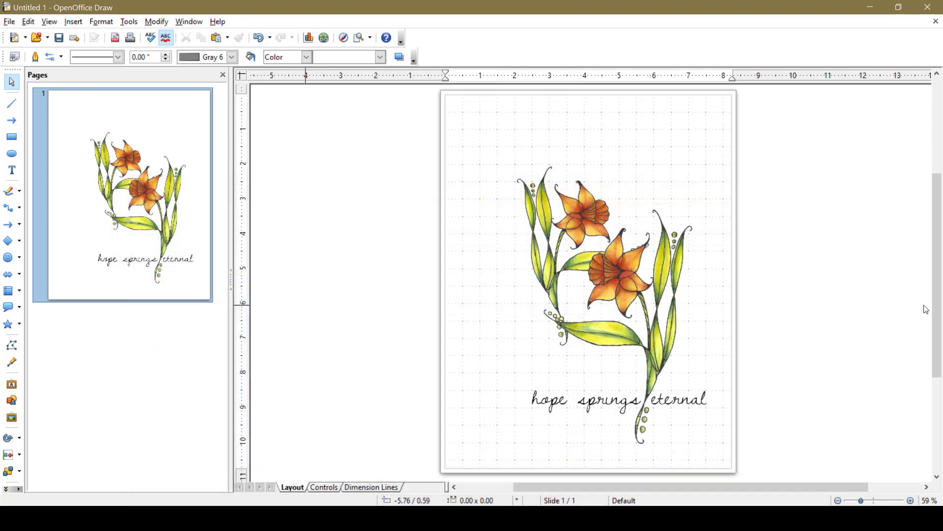
Paste the black butterfly and shrink it to about 1.23 x 1.19 inches above the flowers.
{"action": "key", "text": "ctrl+v"}
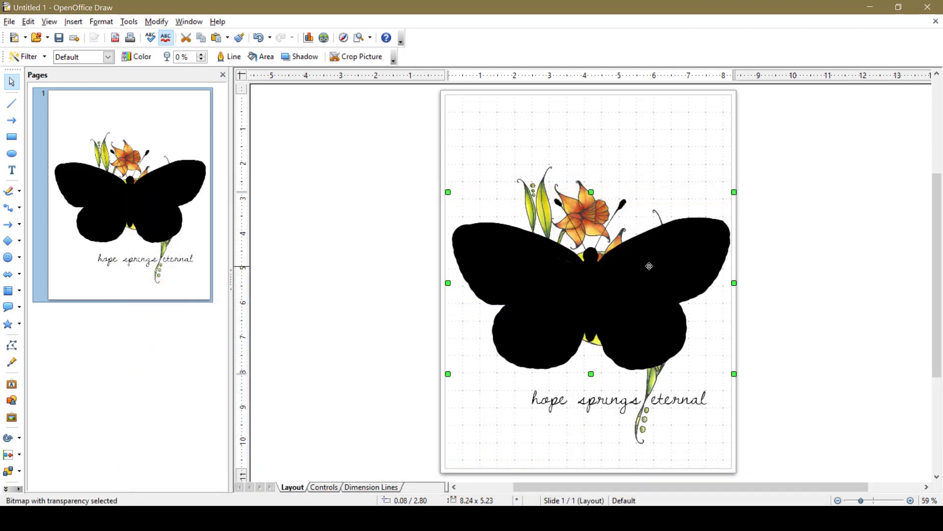
{"action": "left_click_drag", "start_coordinate": [649, 266], "coordinate": [672, 178]}
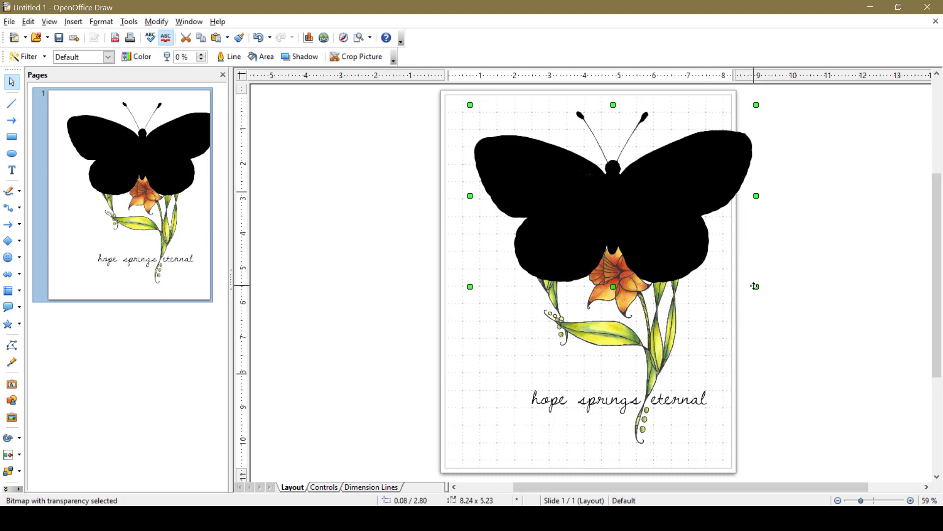
{"action": "left_click_drag", "start_coordinate": [756, 287], "coordinate": [594, 229]}
{"action": "left_click_drag", "start_coordinate": [546, 149], "coordinate": [659, 138]}
{"action": "left_click_drag", "start_coordinate": [703, 218], "coordinate": [643, 181]}
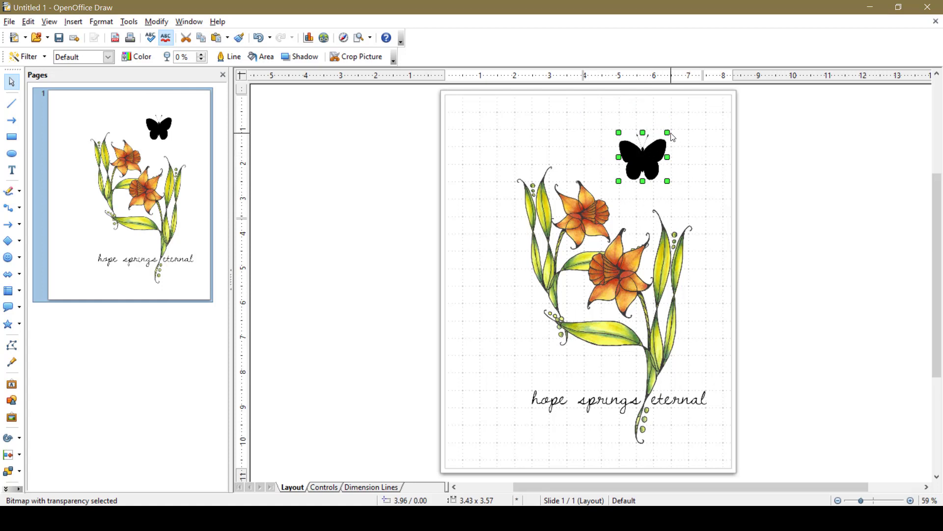
{"action": "left_click_drag", "start_coordinate": [667, 133], "coordinate": [661, 172]}
Tilt the butterfly about 30 degrees.
{"action": "left_click", "coordinate": [660, 171]}
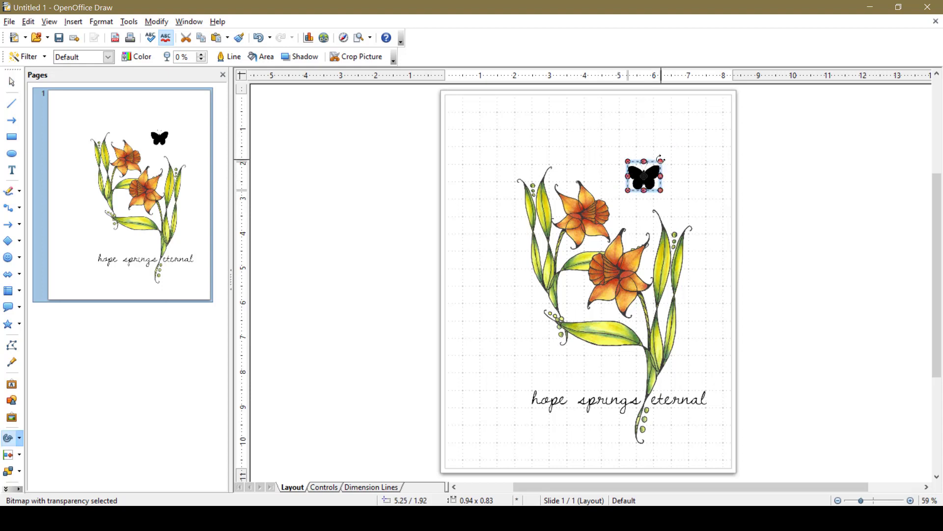
{"action": "left_click_drag", "start_coordinate": [661, 160], "coordinate": [685, 174]}
{"action": "left_click", "coordinate": [807, 176]}
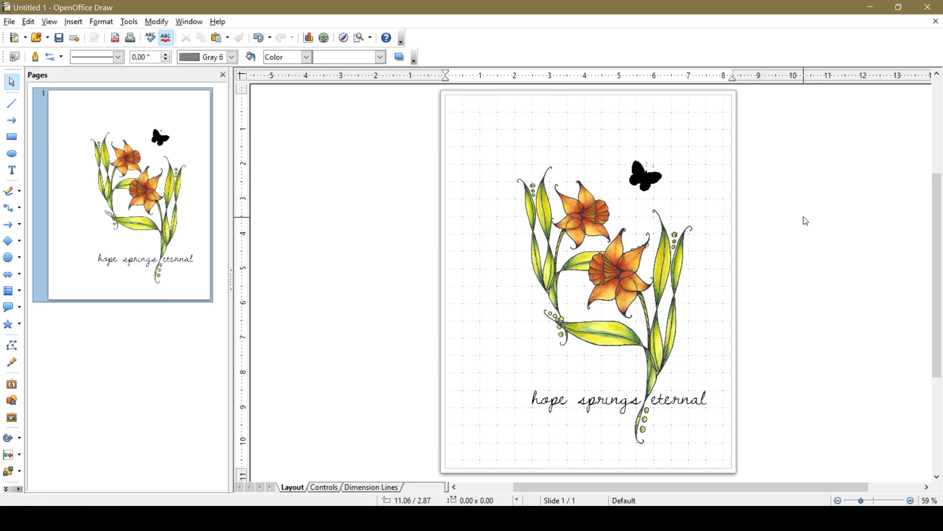
{"action": "left_click", "coordinate": [645, 188]}
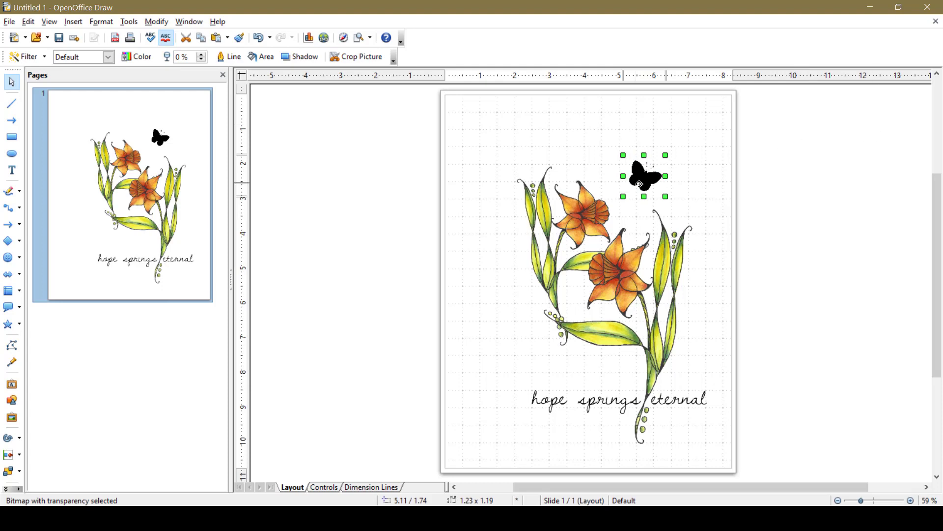
Flip the second butterfly horizontally and place both butterflies above the daffodils' upper right.
{"action": "left_click_drag", "start_coordinate": [641, 185], "coordinate": [606, 165]}
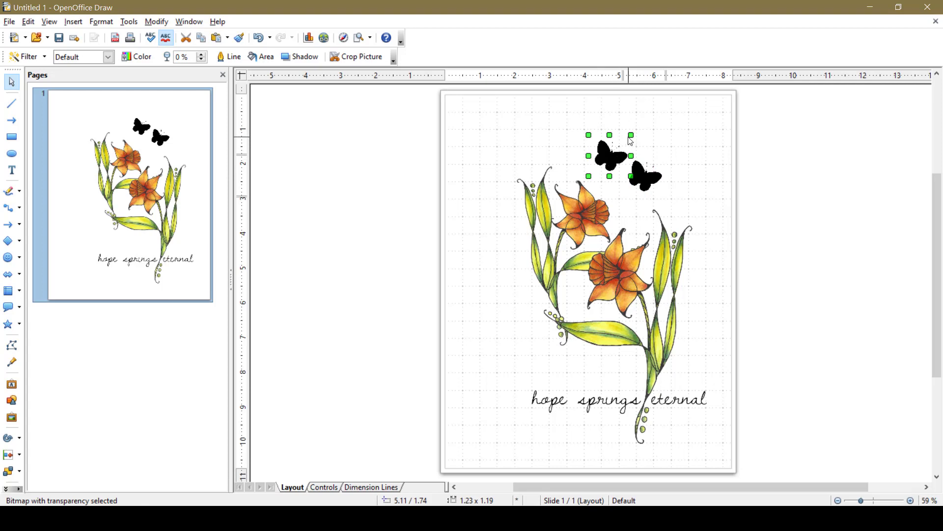
{"action": "right_click", "coordinate": [615, 167]}
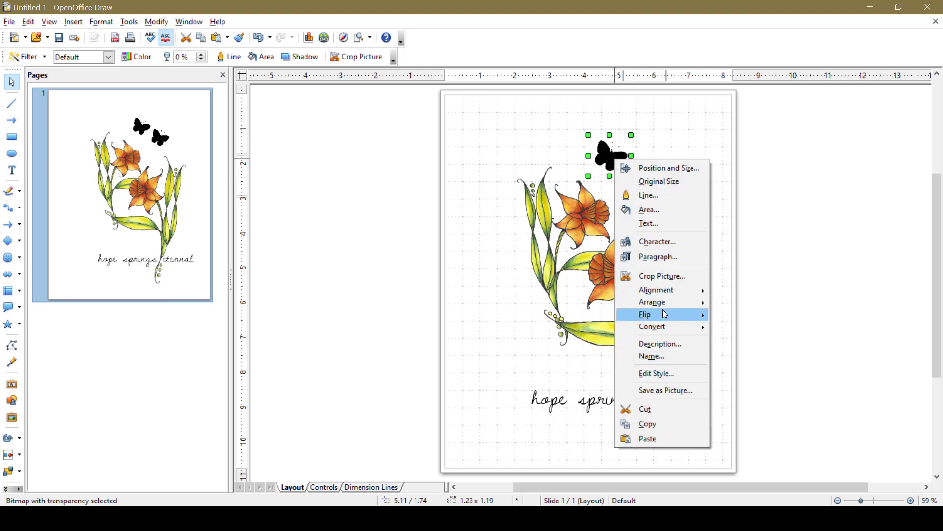
{"action": "mouse_move", "coordinate": [661, 313]}
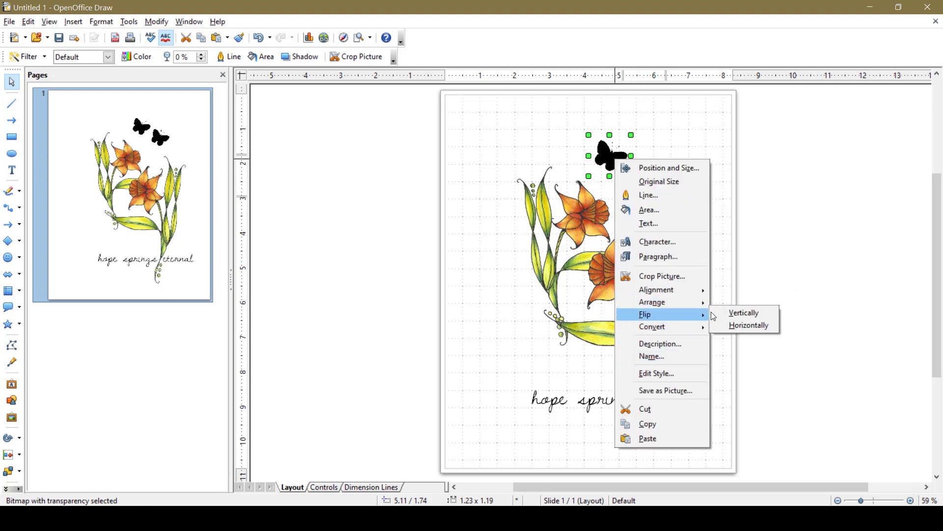
{"action": "left_click", "coordinate": [749, 326]}
{"action": "left_click_drag", "start_coordinate": [639, 174], "coordinate": [653, 160]}
{"action": "left_click_drag", "start_coordinate": [638, 201], "coordinate": [641, 195]}
Insert the Distress Blue Sky paper from the Wintry Paper Pack onto the page.
{"action": "left_click", "coordinate": [787, 200]}
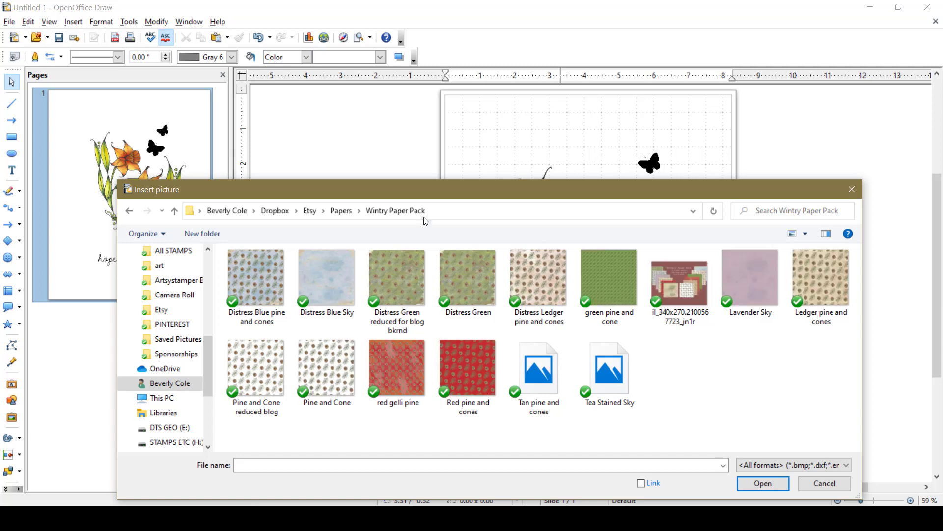
{"action": "left_click", "coordinate": [311, 269]}
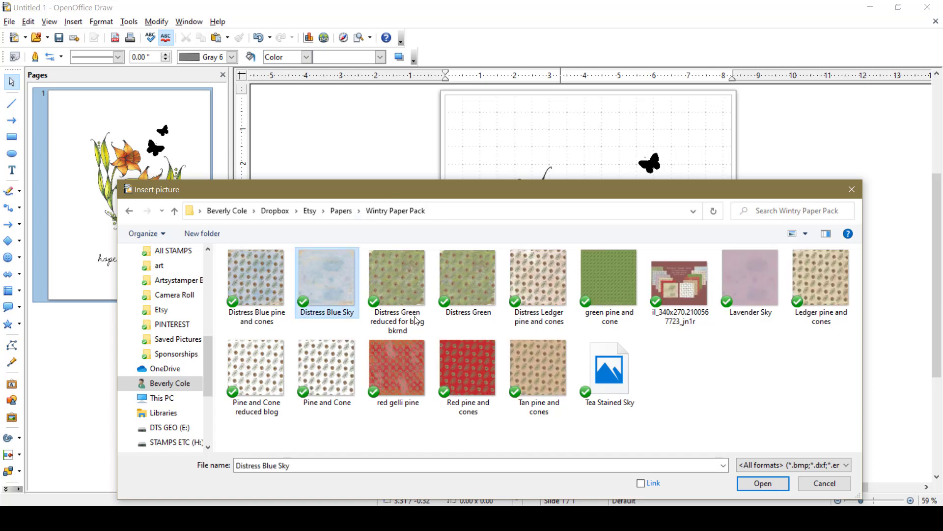
{"action": "left_click", "coordinate": [764, 484]}
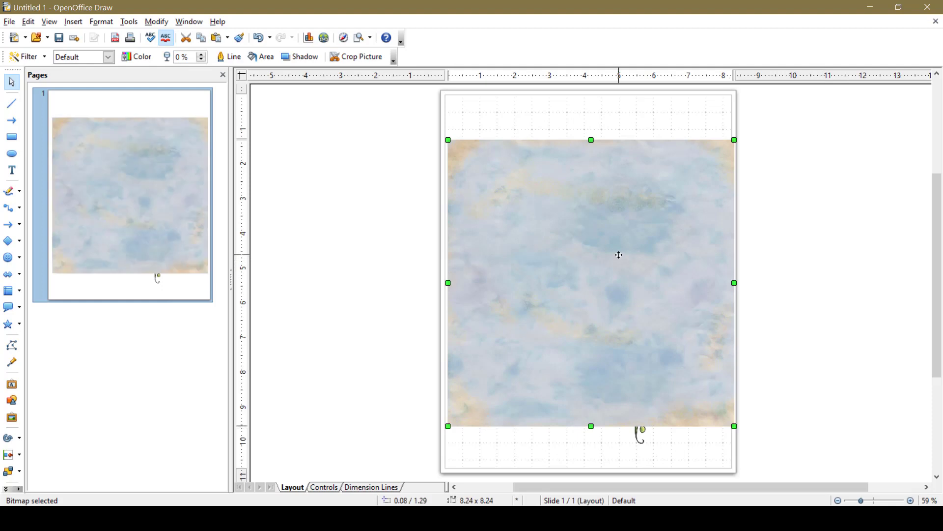
Send the blue sky paper to the back, behind the daffodil drawing.
{"action": "right_click", "coordinate": [621, 260]}
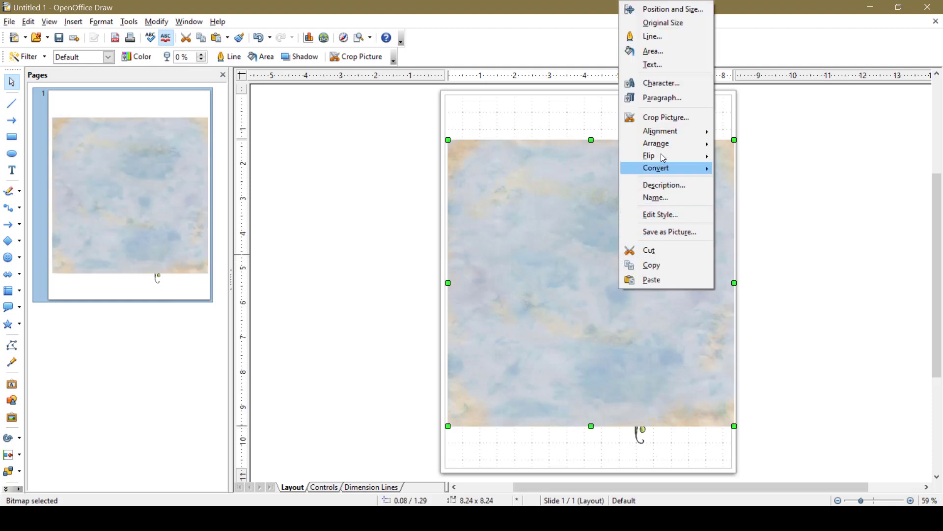
{"action": "mouse_move", "coordinate": [663, 151]}
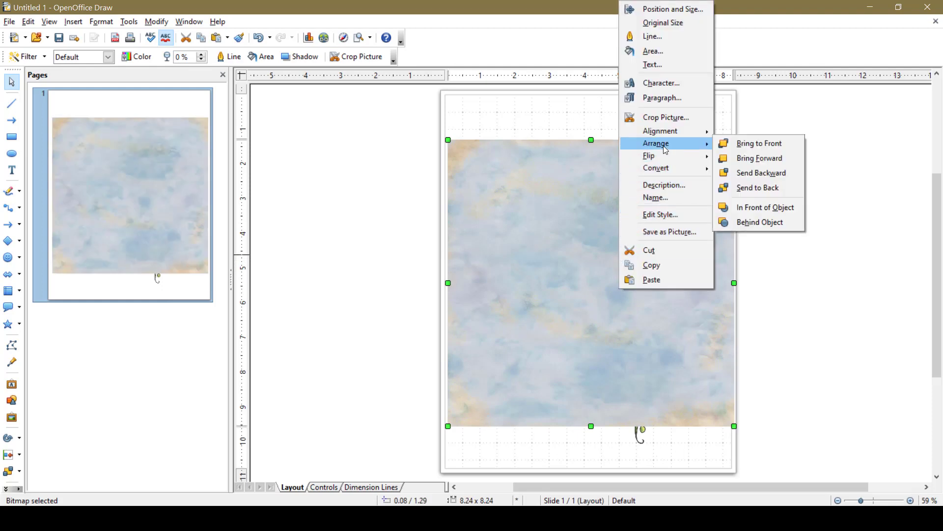
{"action": "left_click", "coordinate": [754, 188]}
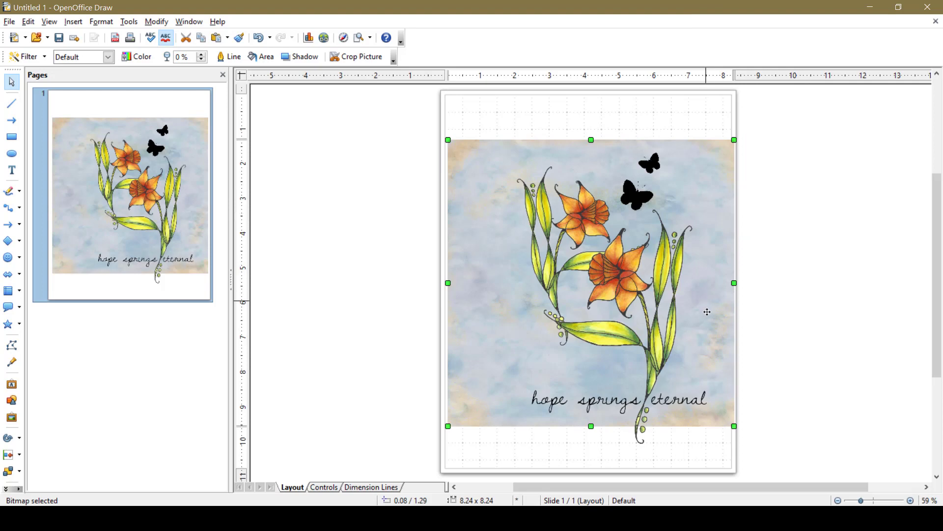
Resize the paper into a tall 6.13 x 8.96 inch panel framing the flowers.
{"action": "left_click_drag", "start_coordinate": [708, 311], "coordinate": [708, 323]}
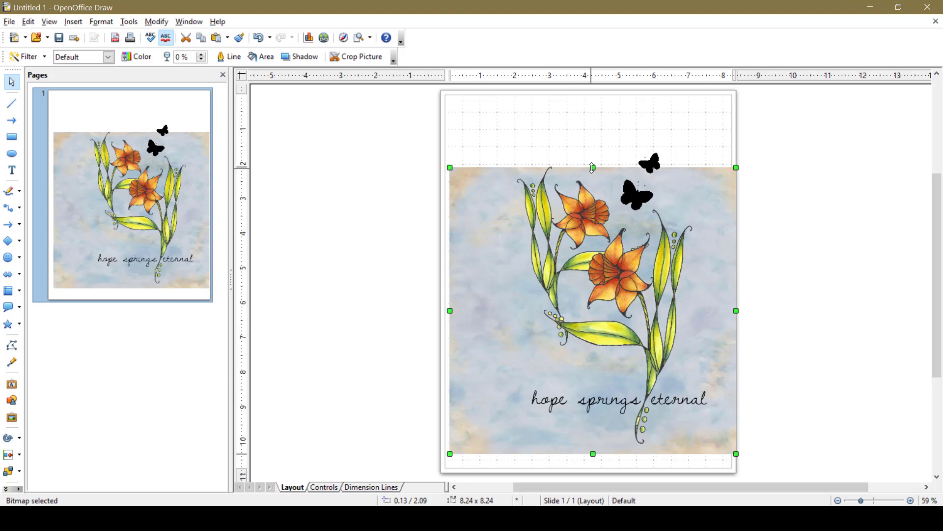
{"action": "left_click_drag", "start_coordinate": [593, 169], "coordinate": [593, 142]}
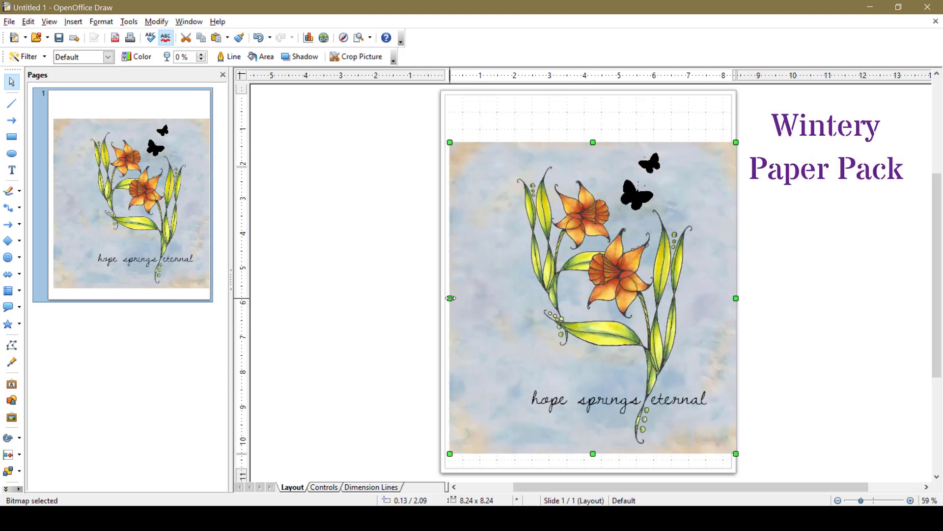
{"action": "left_click_drag", "start_coordinate": [450, 298], "coordinate": [502, 302]}
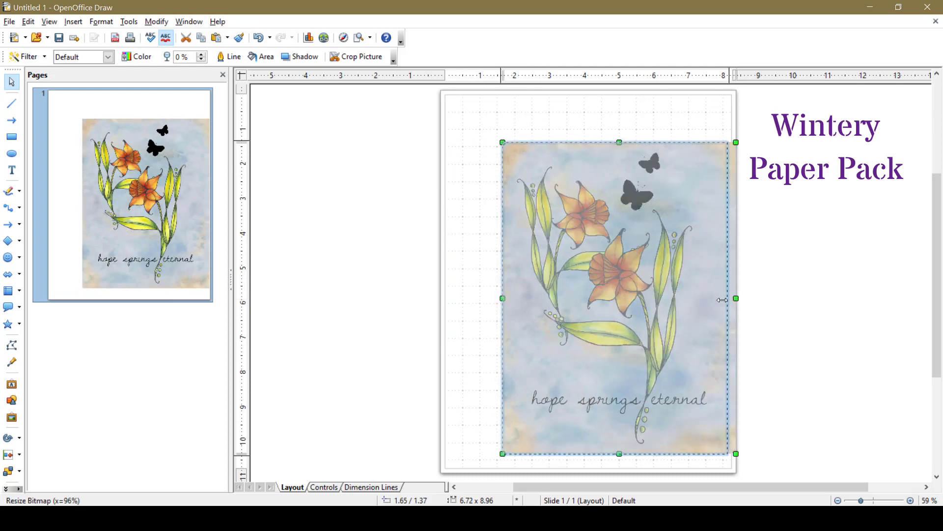
{"action": "left_click_drag", "start_coordinate": [722, 300], "coordinate": [716, 298]}
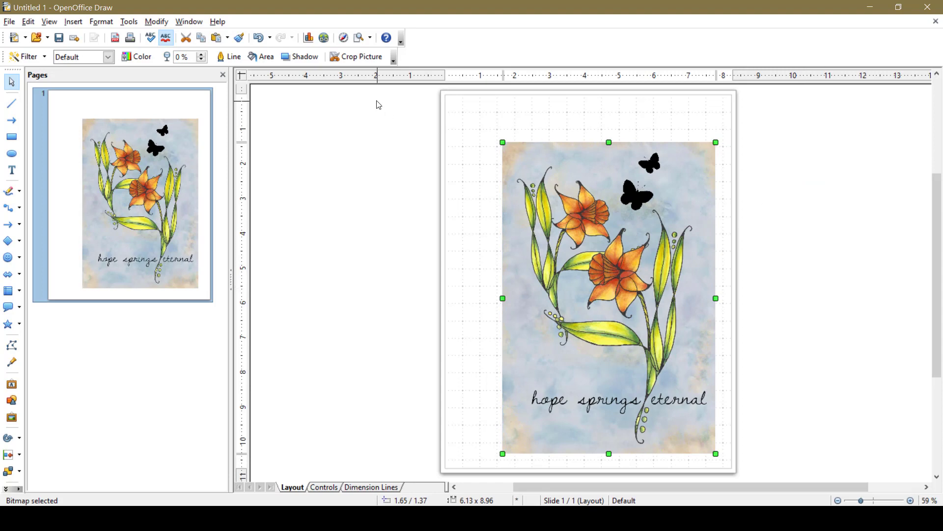
{"action": "mouse_move", "coordinate": [362, 100]}
{"action": "left_mouse_down"}
{"action": "mouse_move", "coordinate": [680, 126]}
{"action": "mouse_move", "coordinate": [762, 202]}
{"action": "mouse_move", "coordinate": [752, 309]}
{"action": "mouse_move", "coordinate": [779, 466]}
{"action": "left_mouse_up"}
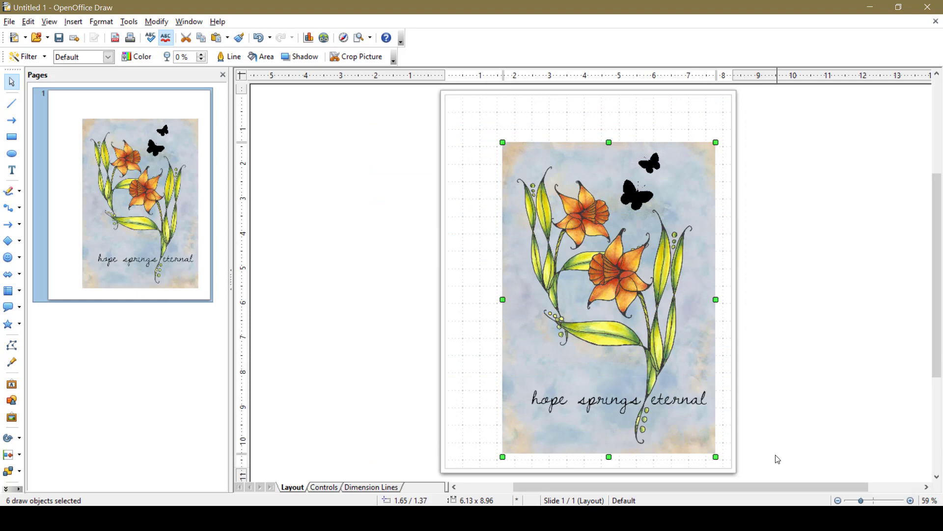
Scale all six card objects together to 4.25 x 5.5 inches in Position and Size.
{"action": "right_click", "coordinate": [609, 165]}
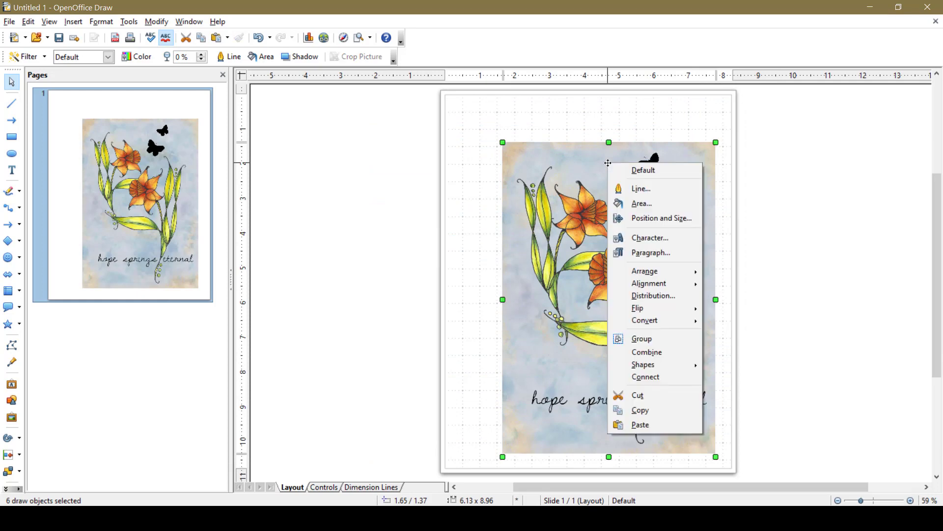
{"action": "left_click", "coordinate": [645, 219]}
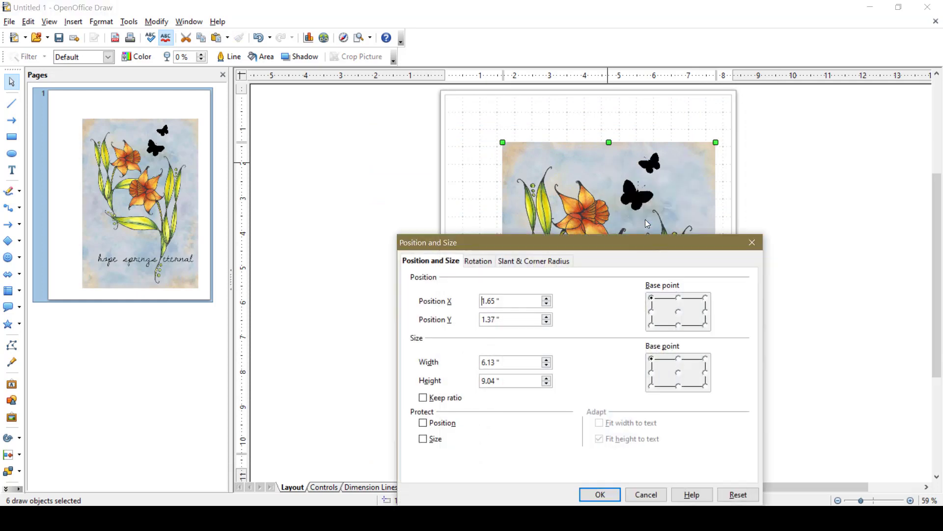
{"action": "triple_click", "coordinate": [518, 363]}
{"action": "type", "text": "4.25"}
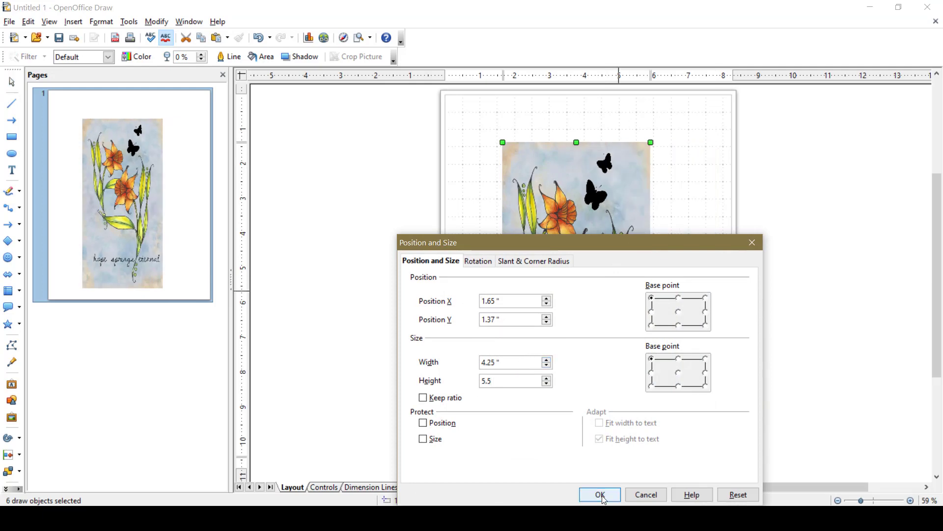
{"action": "left_click", "coordinate": [600, 494]}
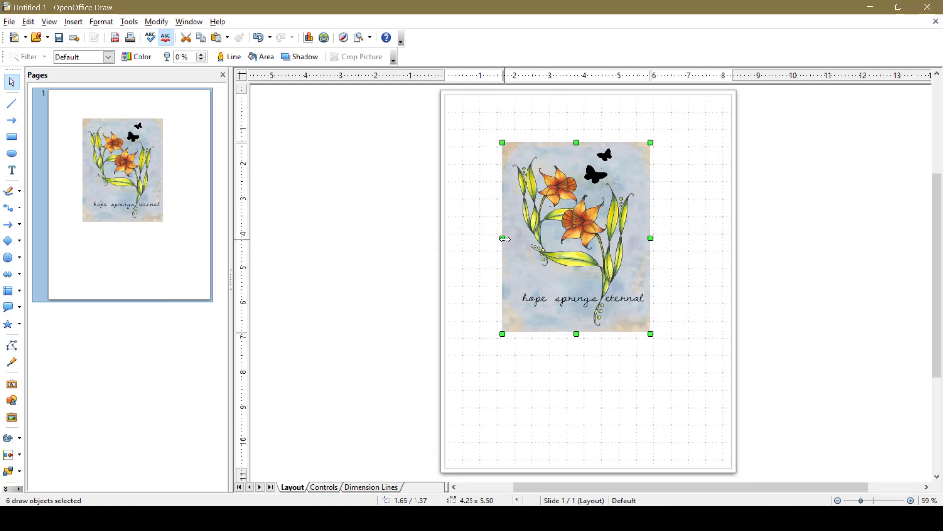
Select the paper image inside the card, toggling rotate mode on and off, then deselect it.
{"action": "left_click", "coordinate": [793, 237]}
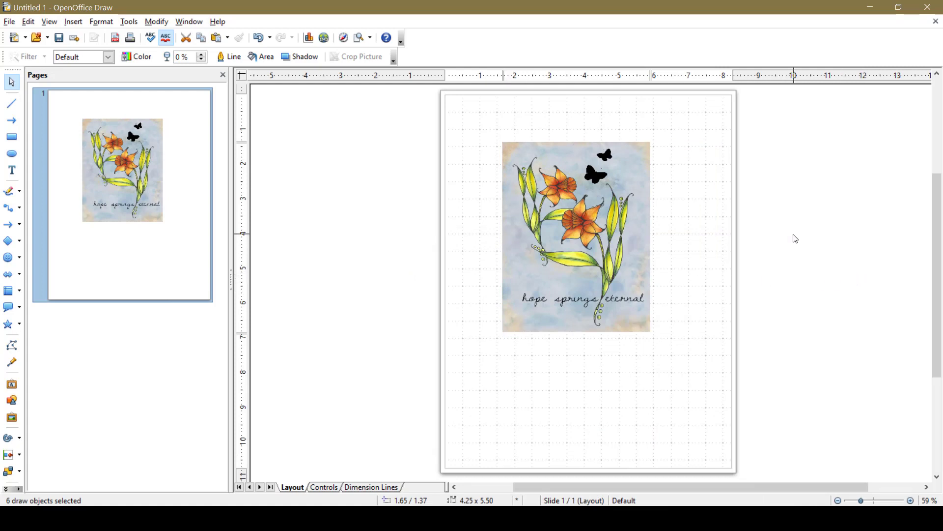
{"action": "left_click", "coordinate": [567, 184]}
{"action": "left_click", "coordinate": [535, 241]}
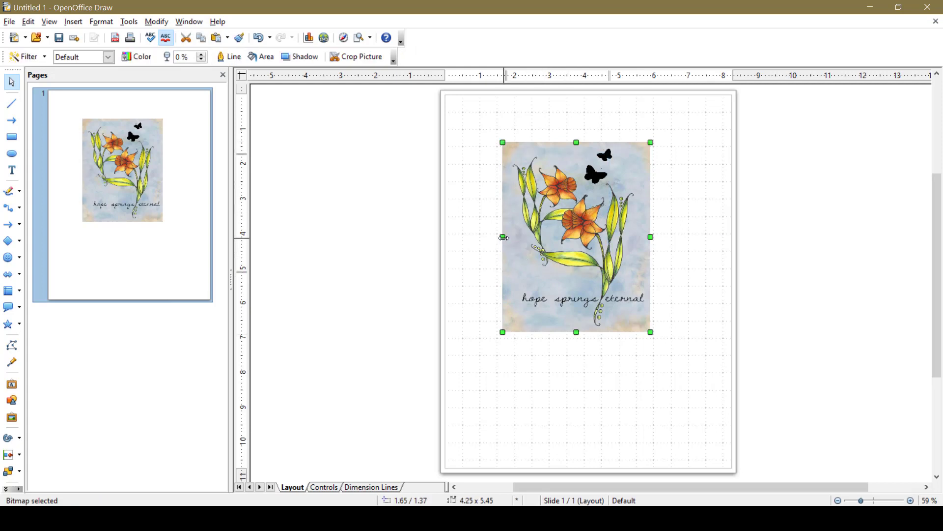
{"action": "left_click", "coordinate": [536, 223]}
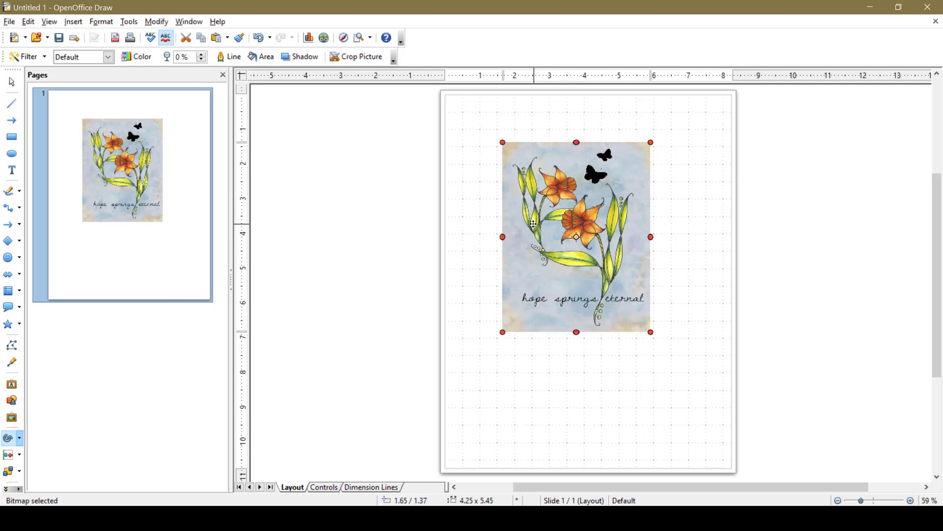
{"action": "left_click", "coordinate": [539, 222]}
{"action": "left_click", "coordinate": [522, 219]}
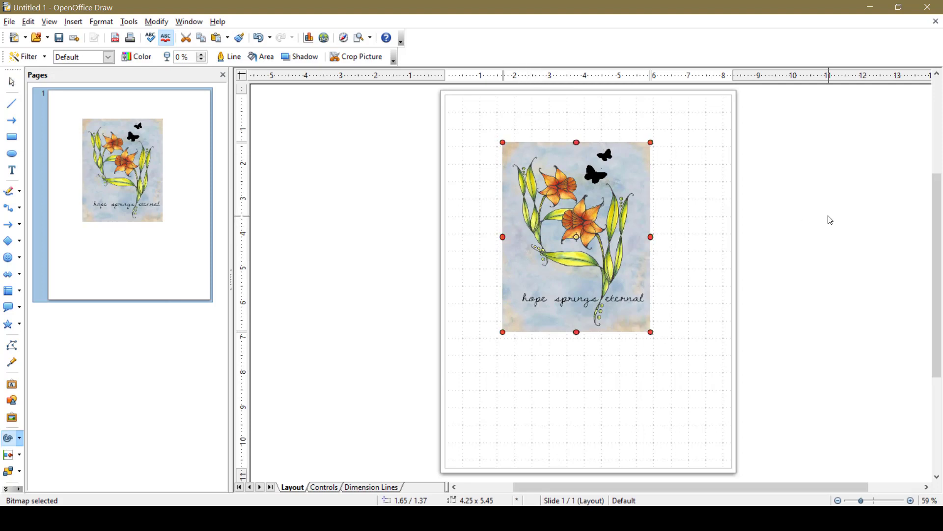
{"action": "left_click", "coordinate": [830, 216]}
Enlarge the daffodil drawing and the 'hope springs eternal' caption to fill the card.
{"action": "left_click", "coordinate": [597, 191]}
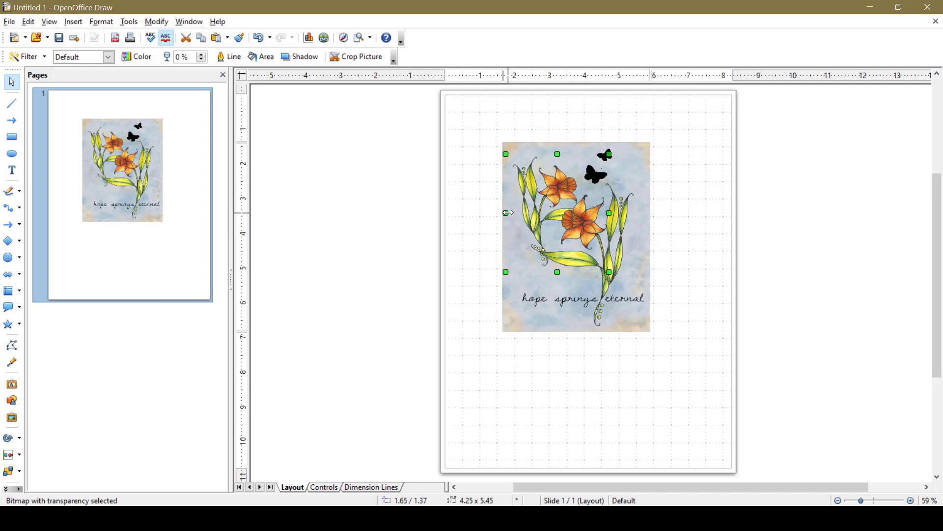
{"action": "left_click_drag", "start_coordinate": [507, 213], "coordinate": [499, 213]}
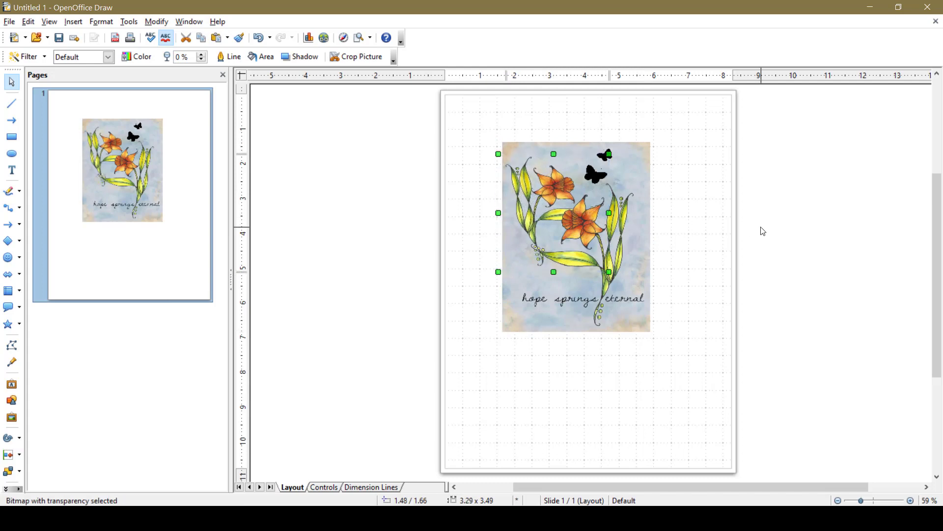
{"action": "left_click_drag", "start_coordinate": [554, 154], "coordinate": [555, 143]}
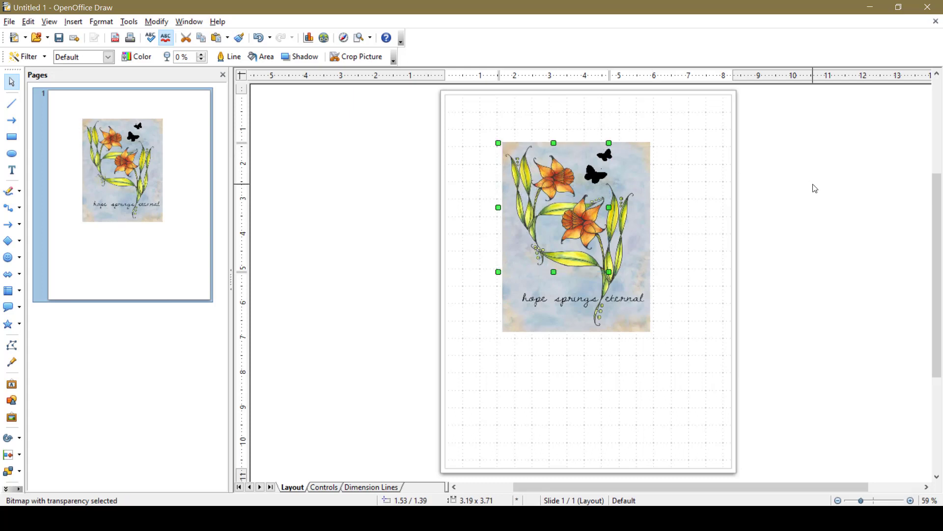
{"action": "left_click", "coordinate": [705, 259]}
{"action": "left_click", "coordinate": [637, 297]}
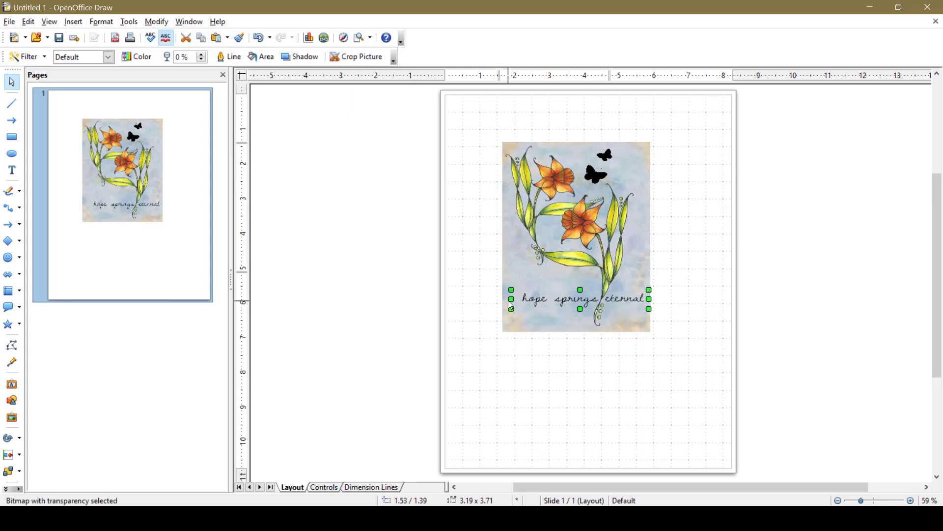
{"action": "left_click_drag", "start_coordinate": [510, 301], "coordinate": [502, 300]}
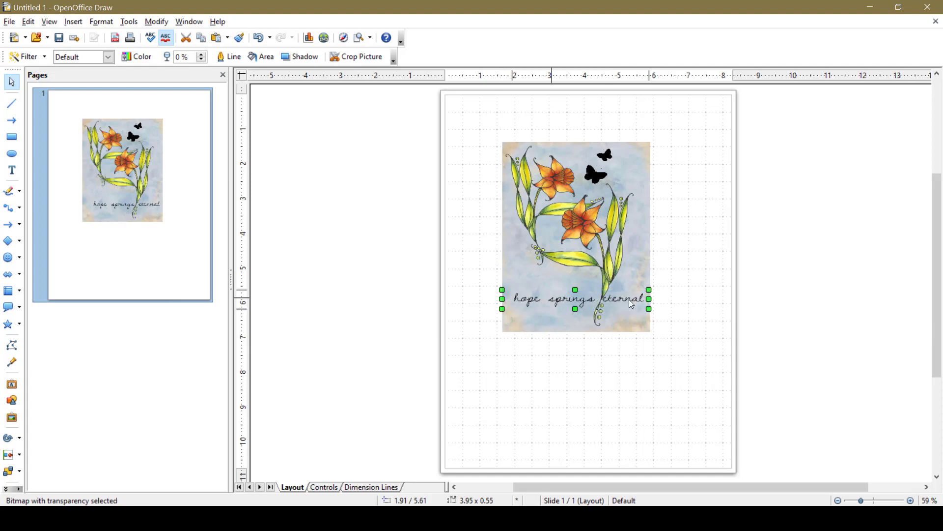
{"action": "left_click_drag", "start_coordinate": [576, 309], "coordinate": [576, 321]}
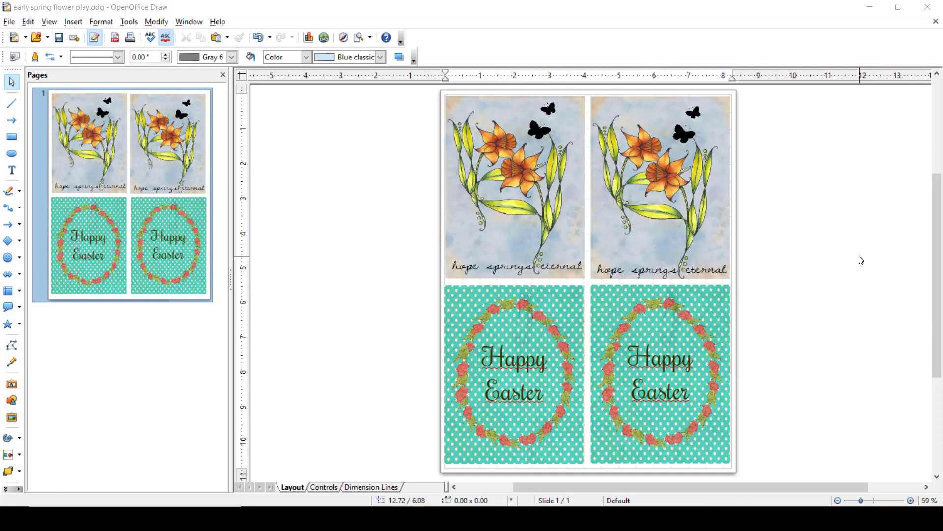